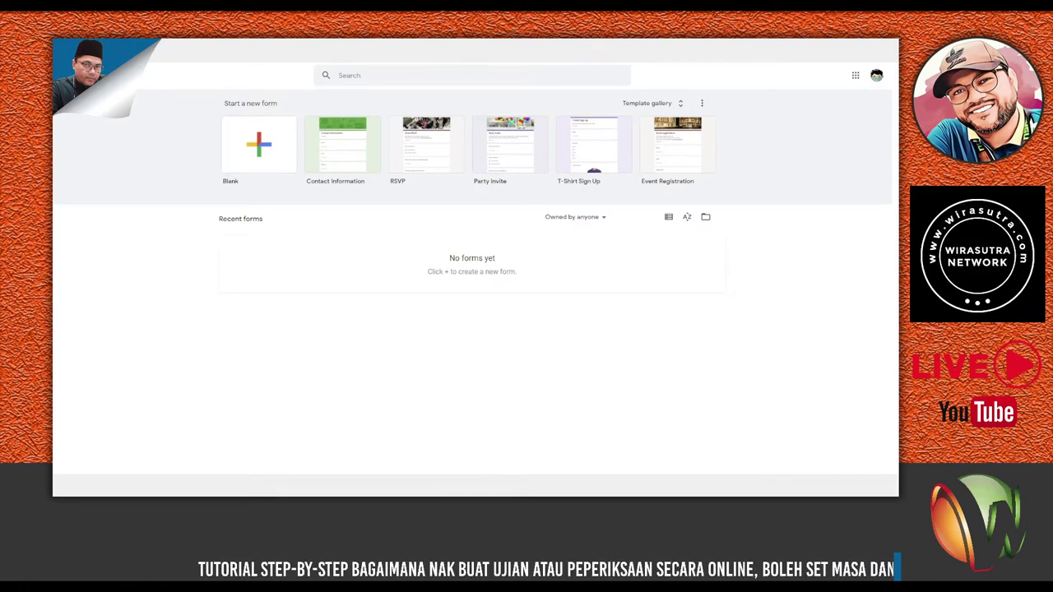
Create a blank form titled 'UJIAN BULANAN OGOS' and select its first question for editing.
click(258, 144)
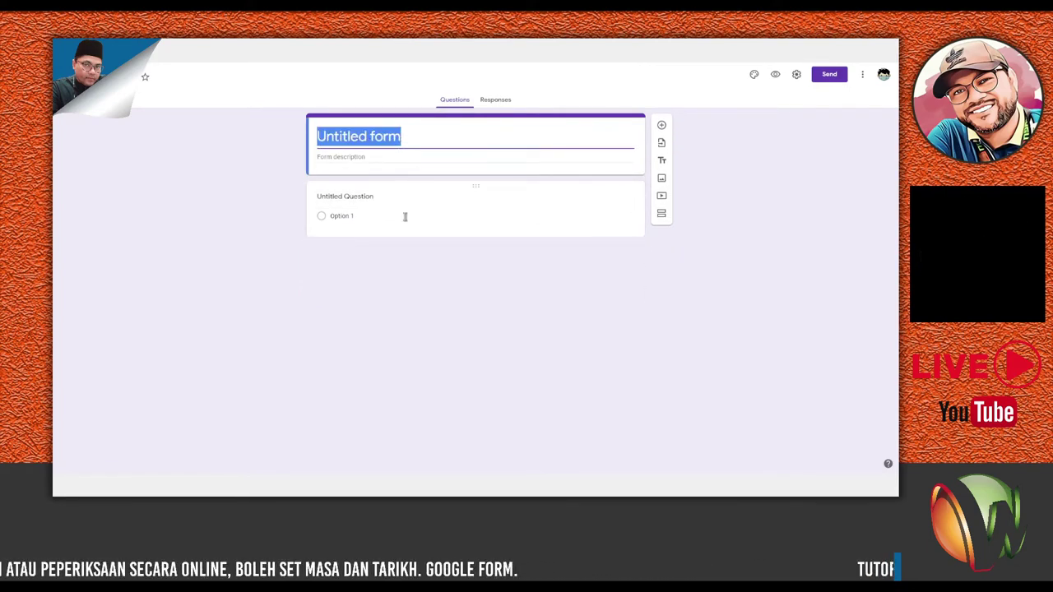
text(UJIA)
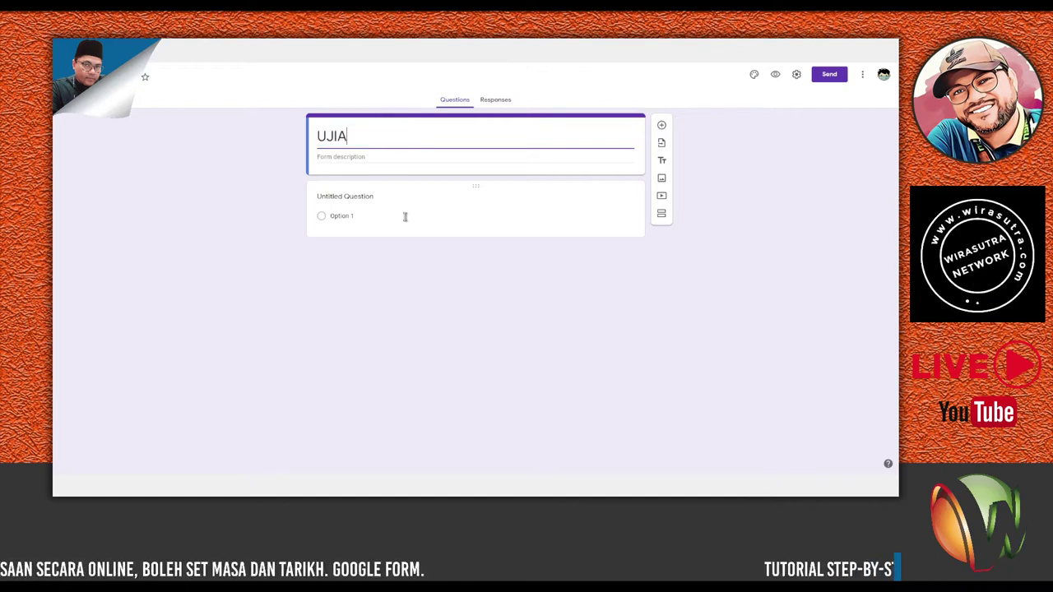
text(N BUL)
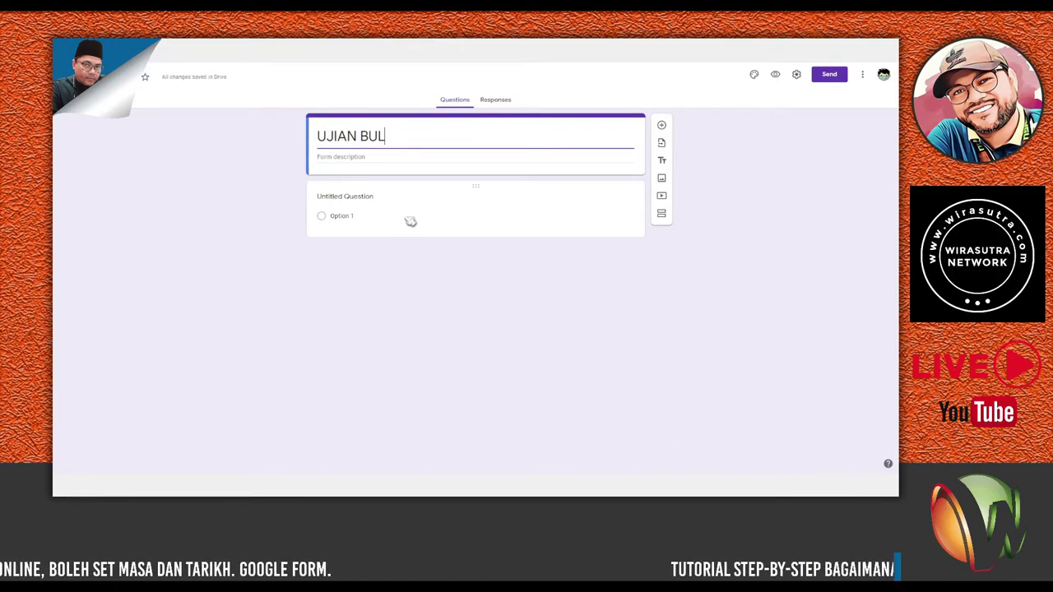
text(ANAN OGOS)
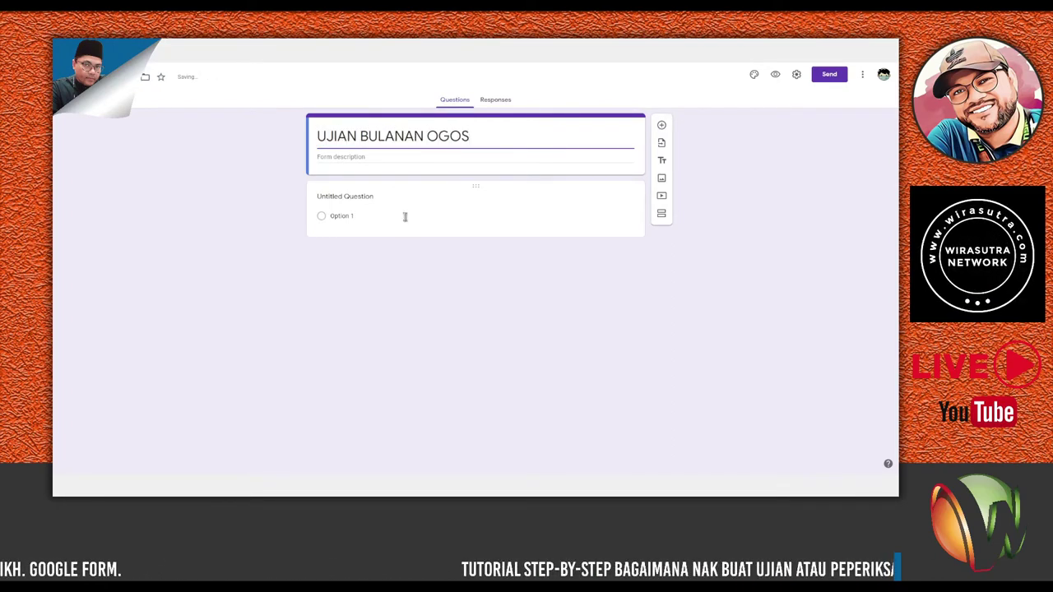
click(366, 196)
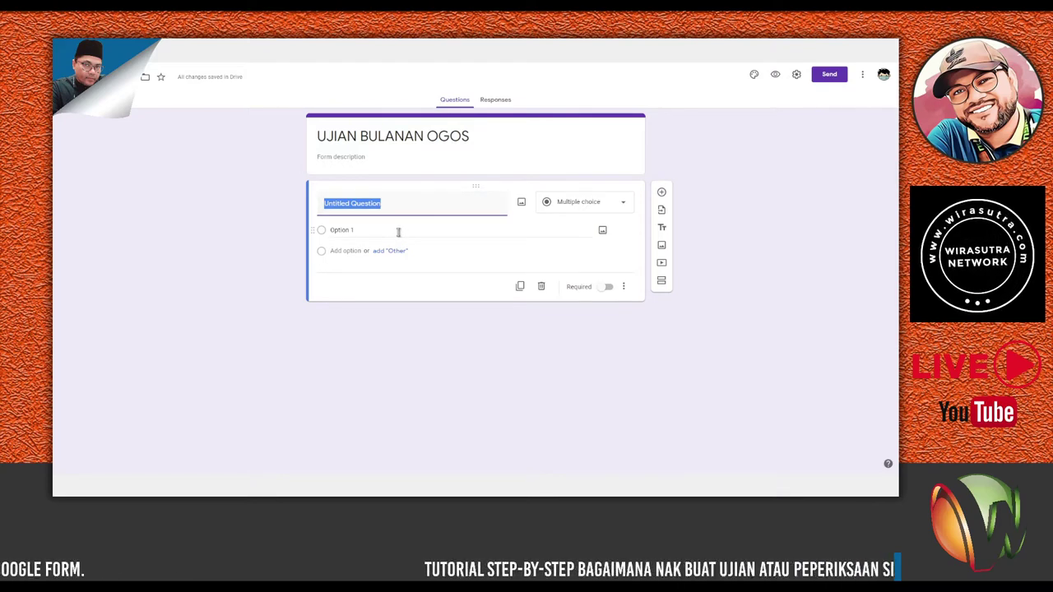
Make the question 'Di antara berikut yang manakah haiwan?' with choices Kereta, Buku, Lembu, Basikal, required.
text(Di antara berikut yang manakah h)
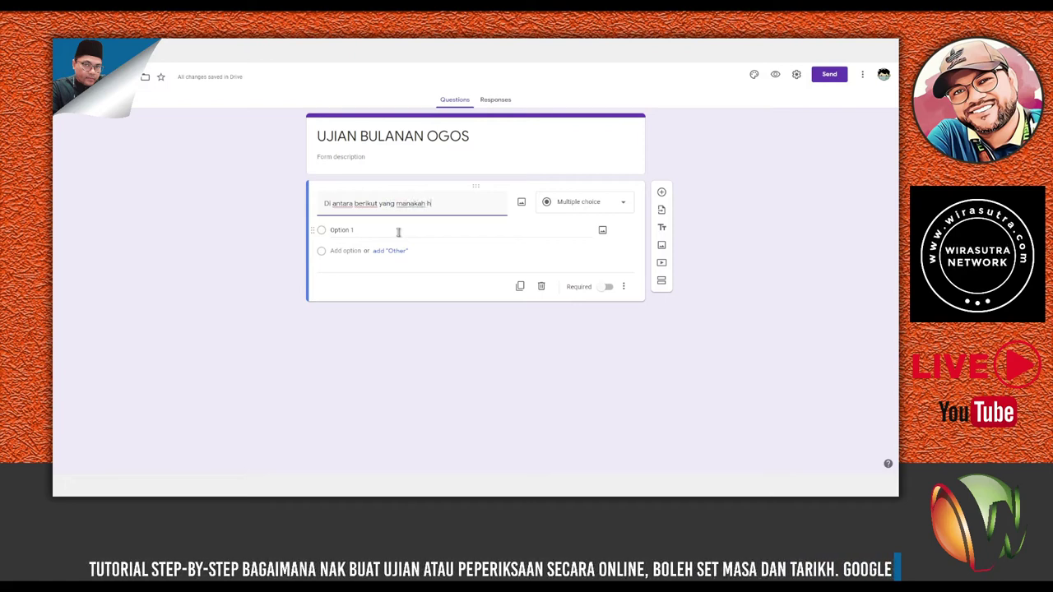
text(aiwan?)
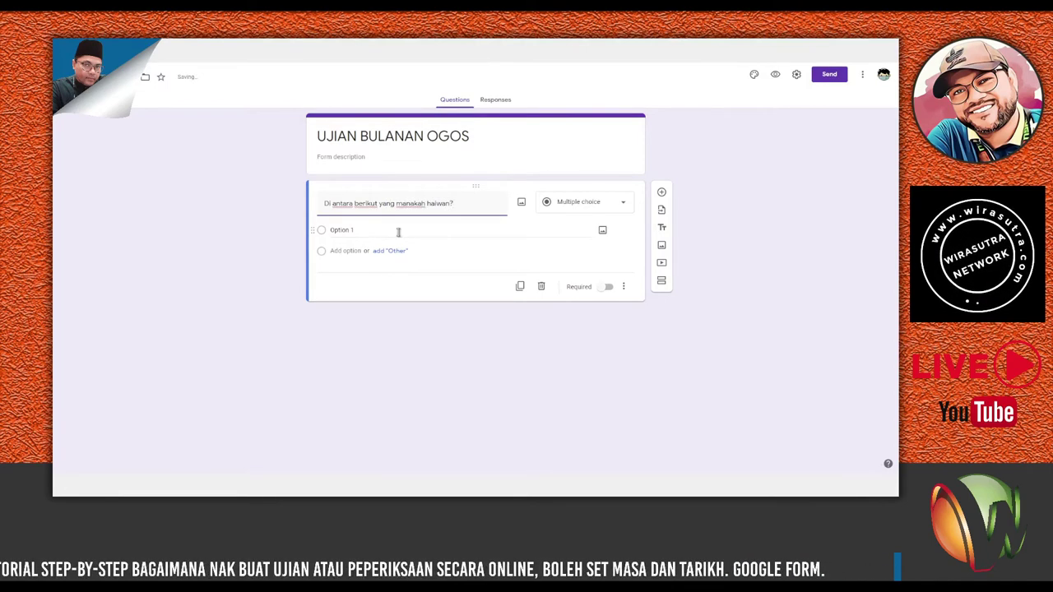
click(353, 232)
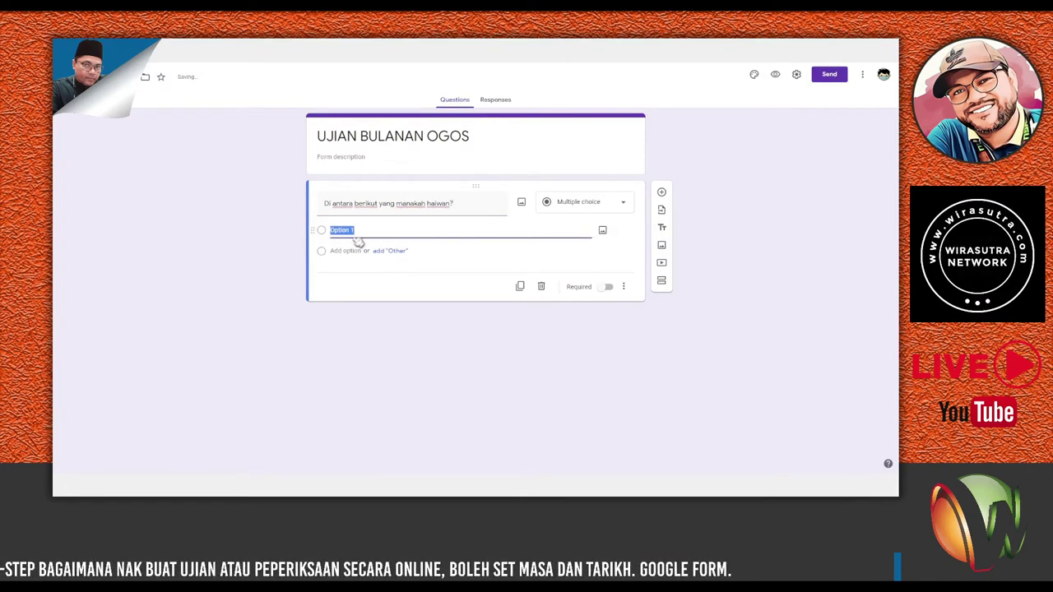
text(Kereta)
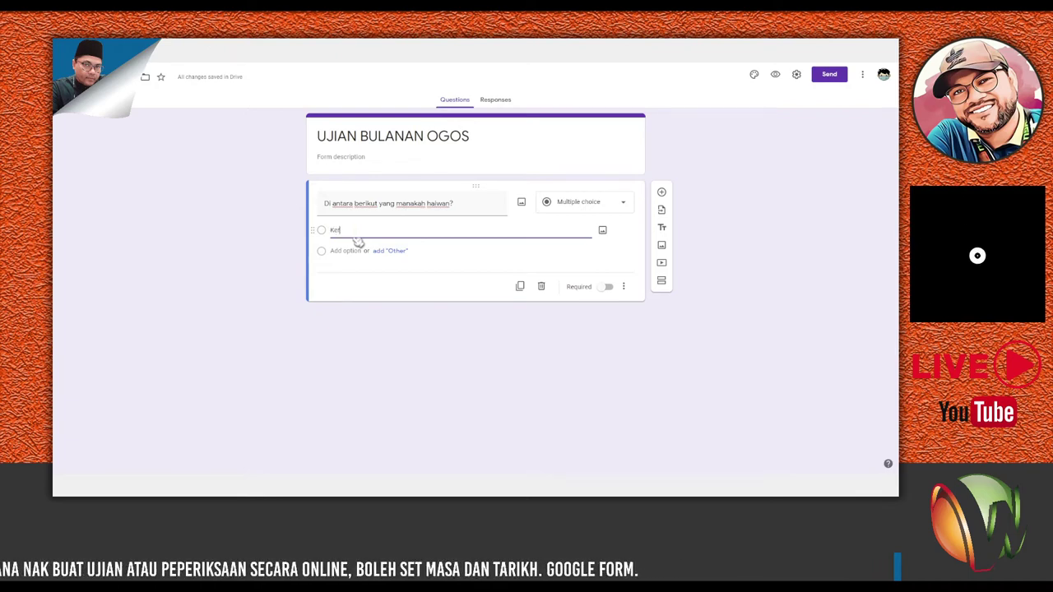
click(354, 251)
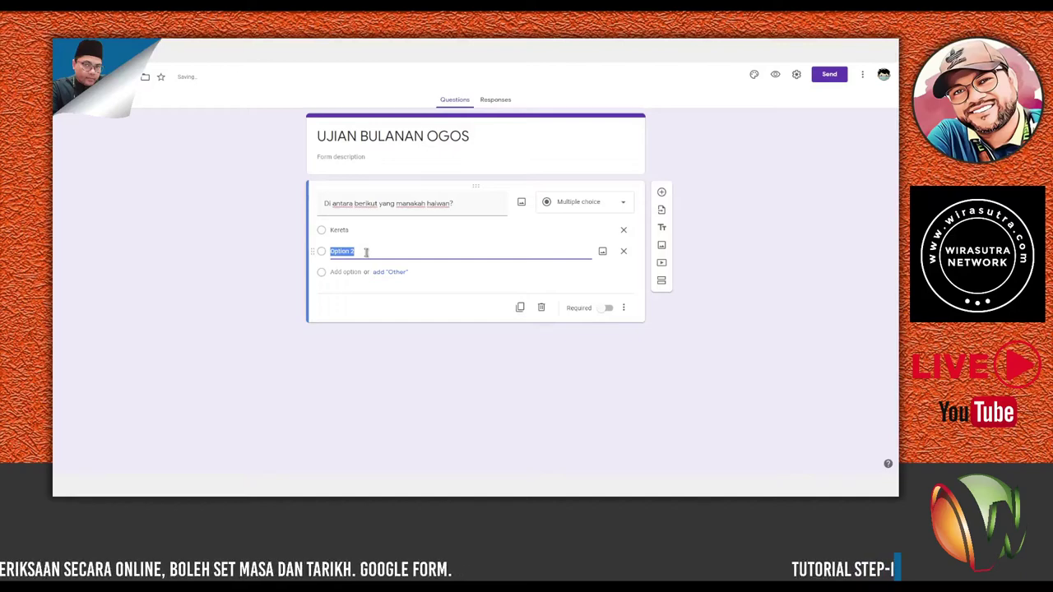
text(Buku)
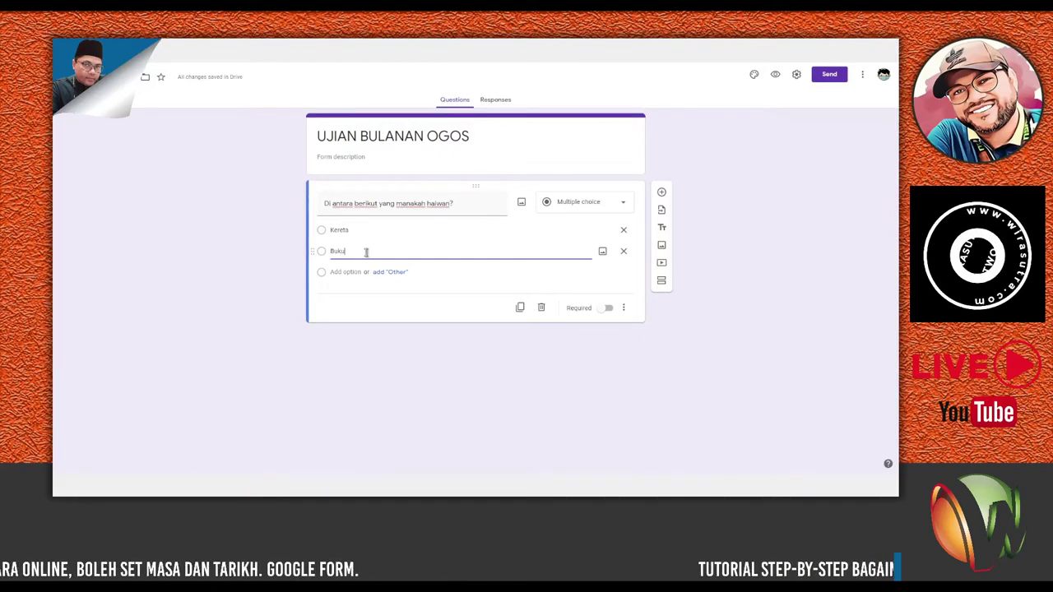
click(344, 271)
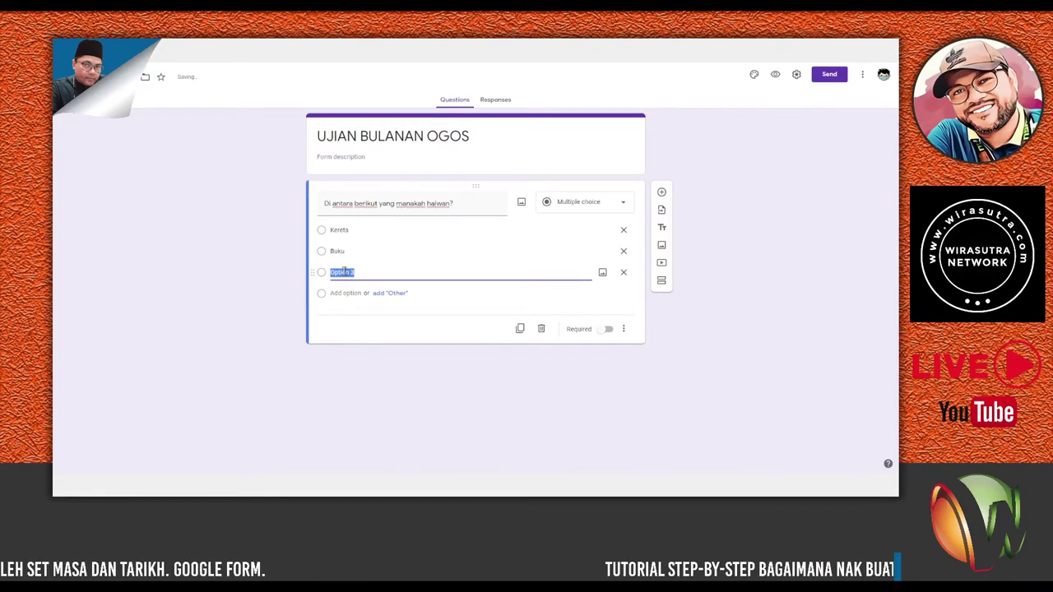
text(Lembu)
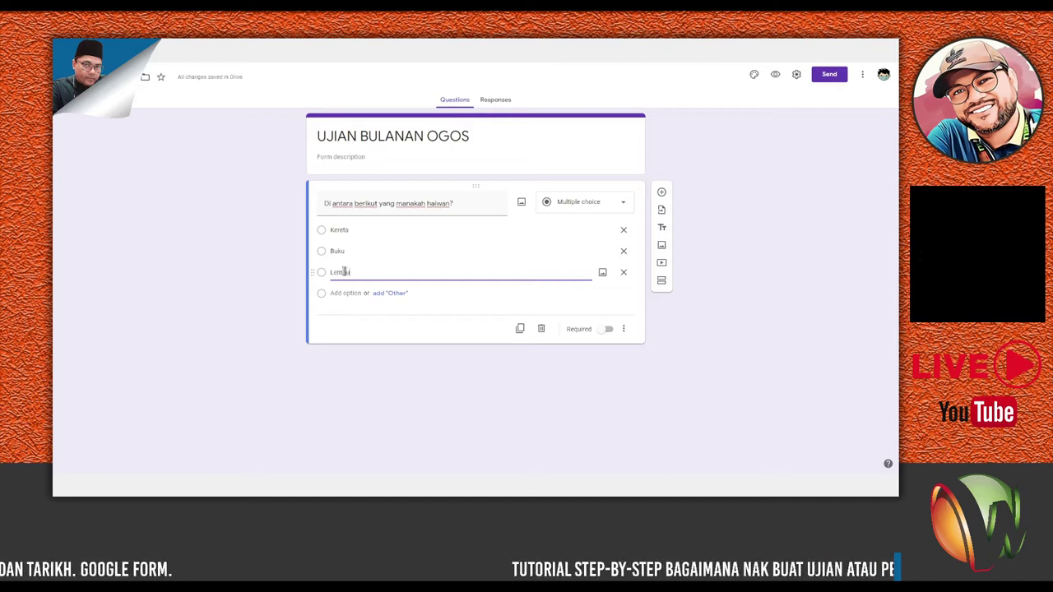
click(350, 294)
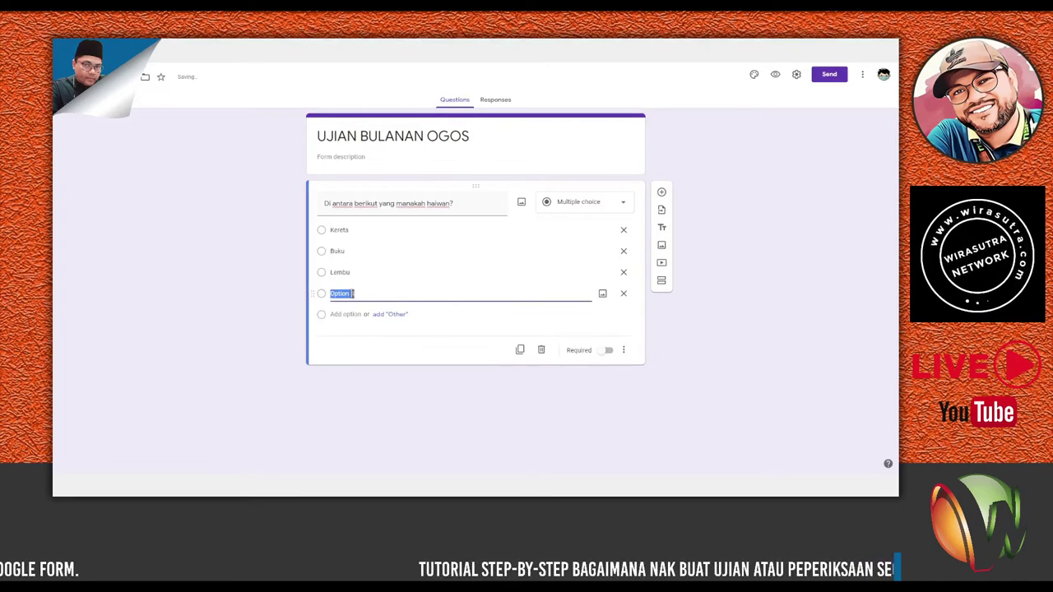
text(Basikal)
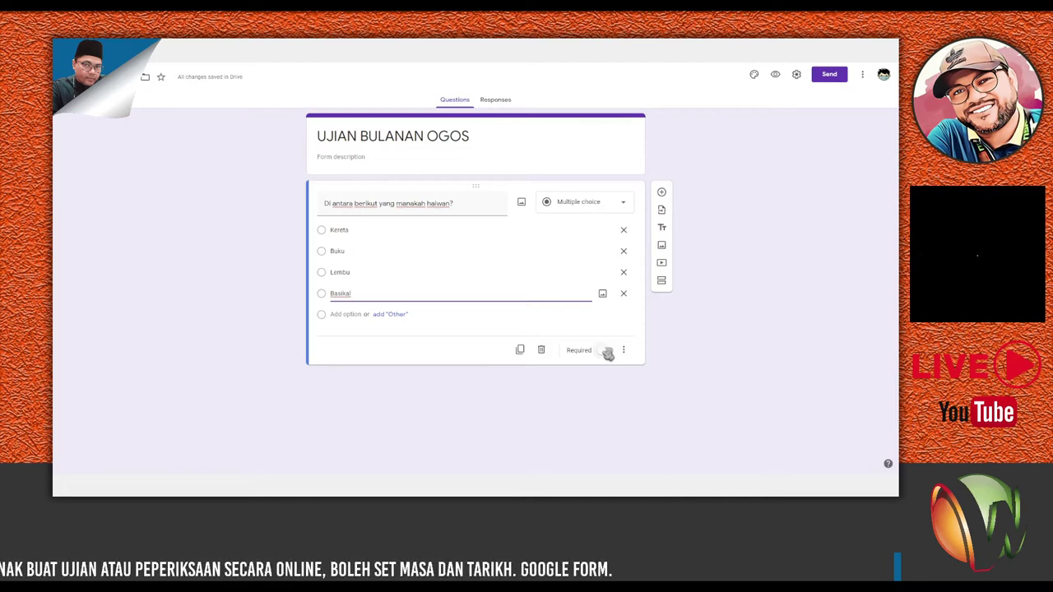
click(608, 351)
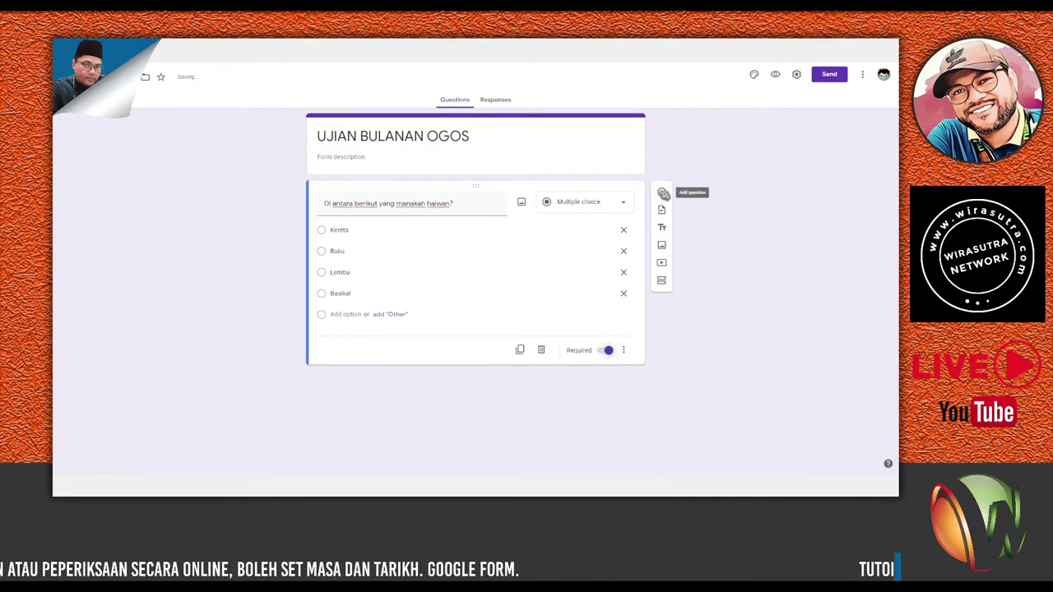
Add a second question 'Manakah bukan negeri di Malaysia?' with options Sarawak and Pahang.
click(663, 194)
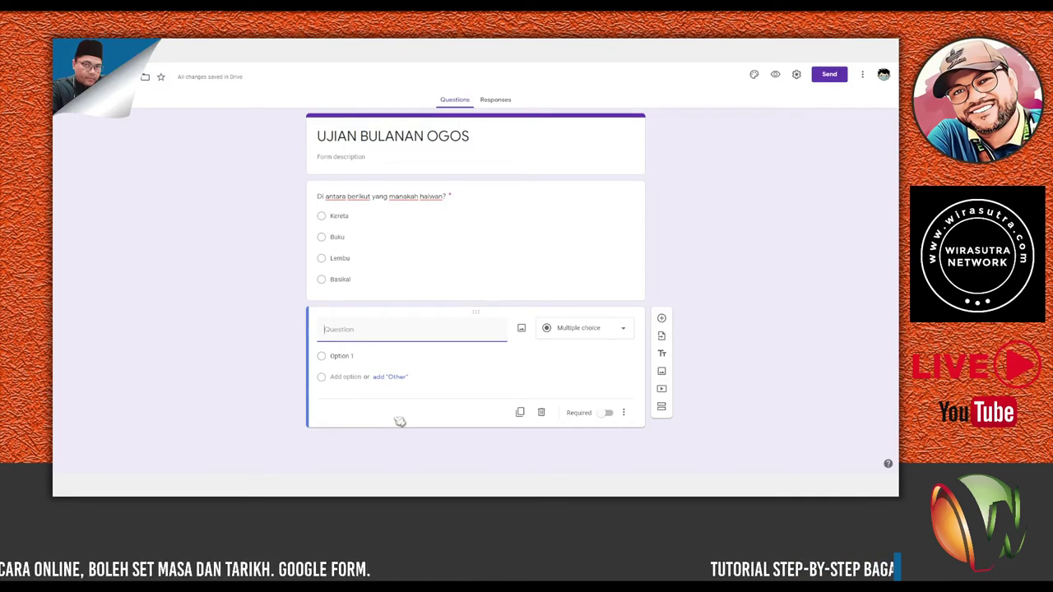
text(Manakah bukan)
text( negeri di Mal)
text(aysia?)
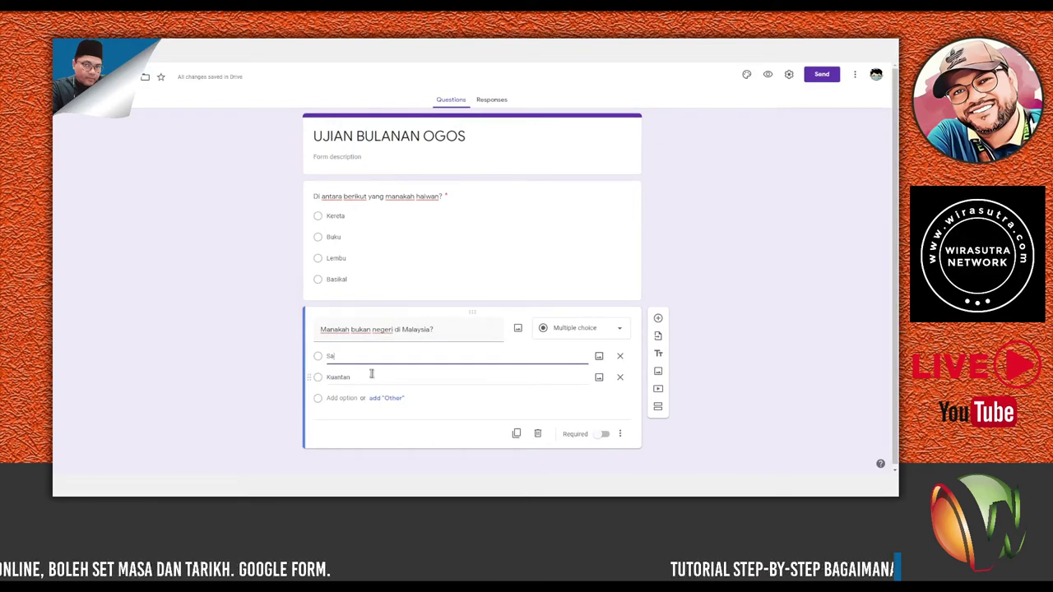
text(rawak)
double_click(338, 376)
text(Pahang)
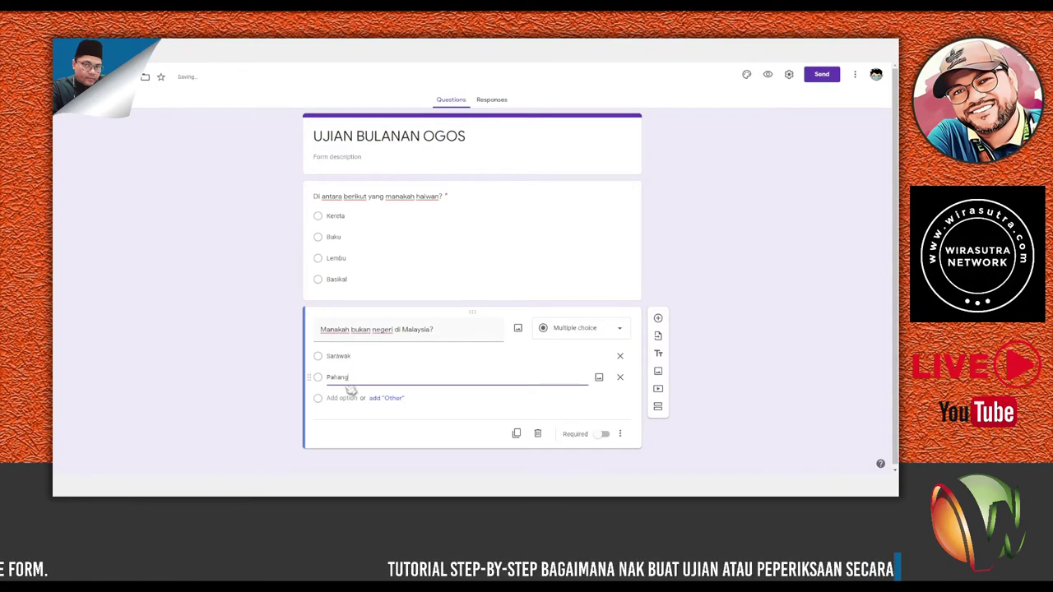
Add options Bangkok and Perak, and mark the question required.
click(348, 398)
text(Hadyai)
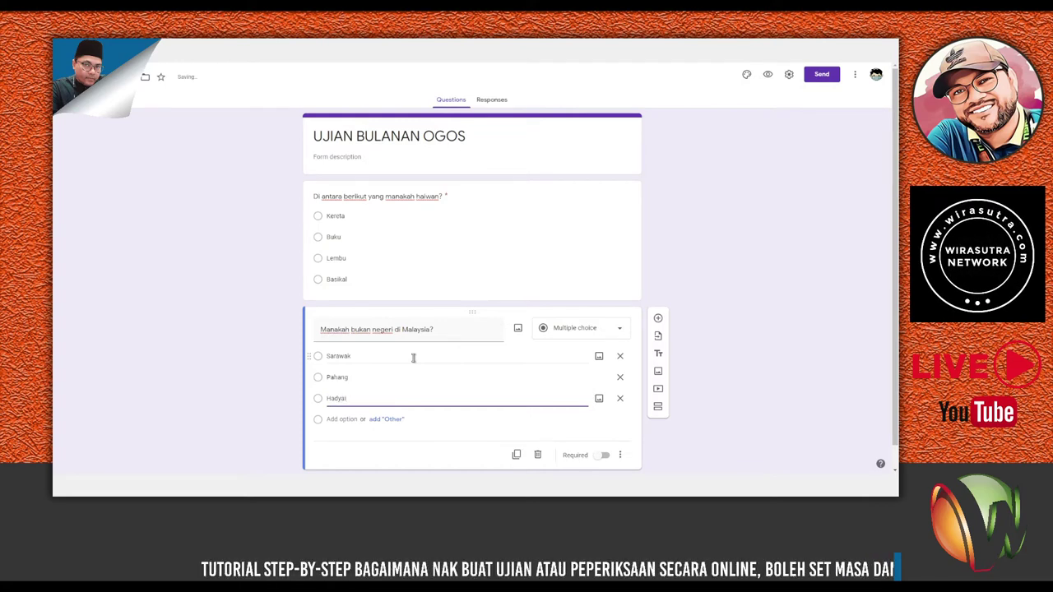
drag(349, 398, 327, 399)
text(Bangkok)
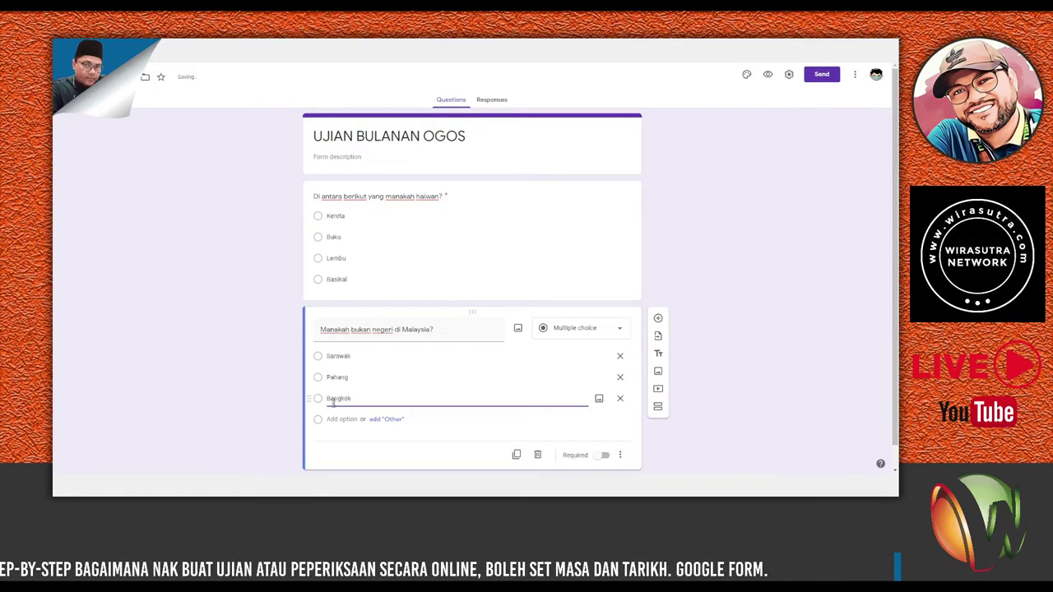
click(342, 419)
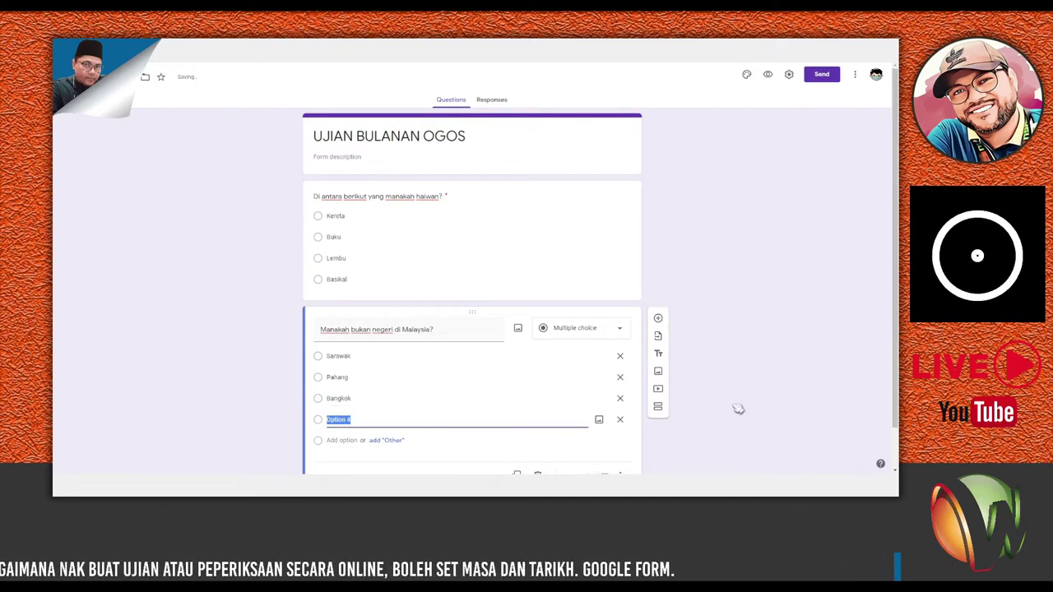
text(Perak)
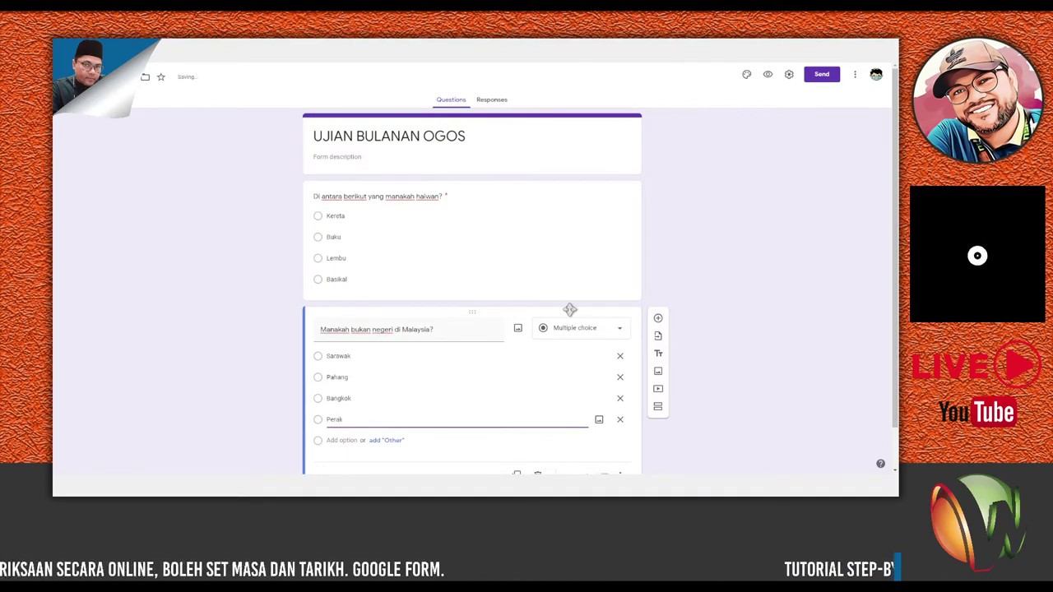
scroll(690, 294, down, 1)
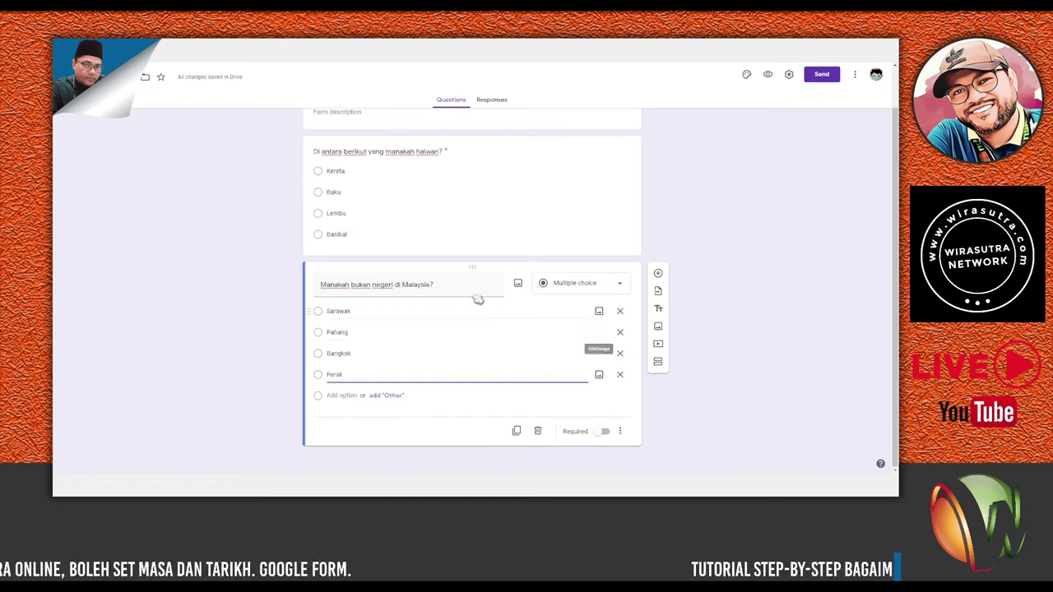
click(602, 433)
scroll(652, 415, up, 1)
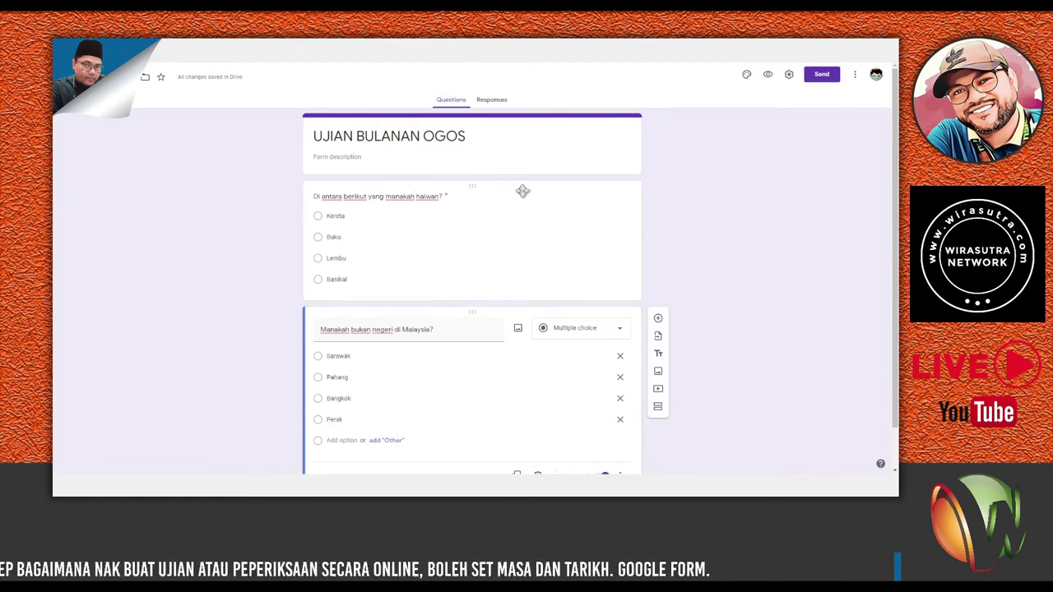
Add a top question 'Masukkan ID/Emel MOE', then a multiple-choice question 'Kelas' below it.
click(623, 238)
click(658, 201)
drag(473, 313, 480, 176)
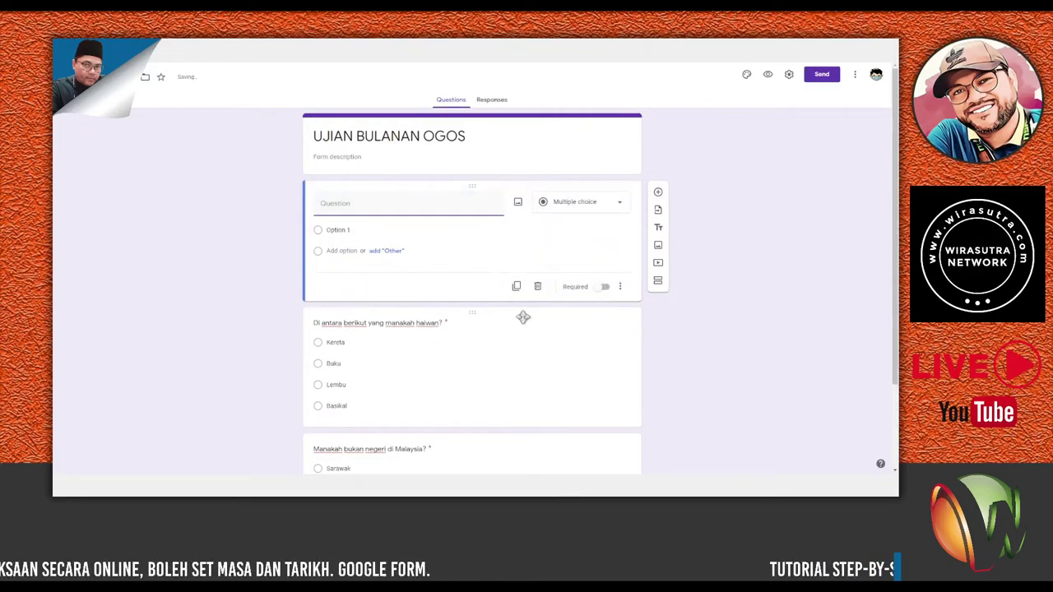
text(Mas)
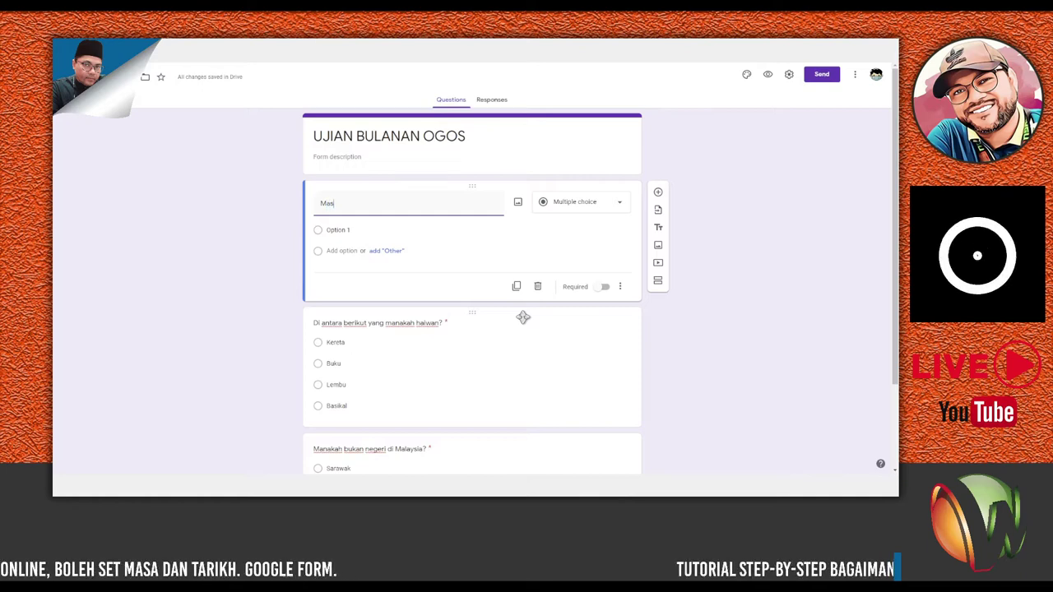
text(i)
text(ukkan ID)
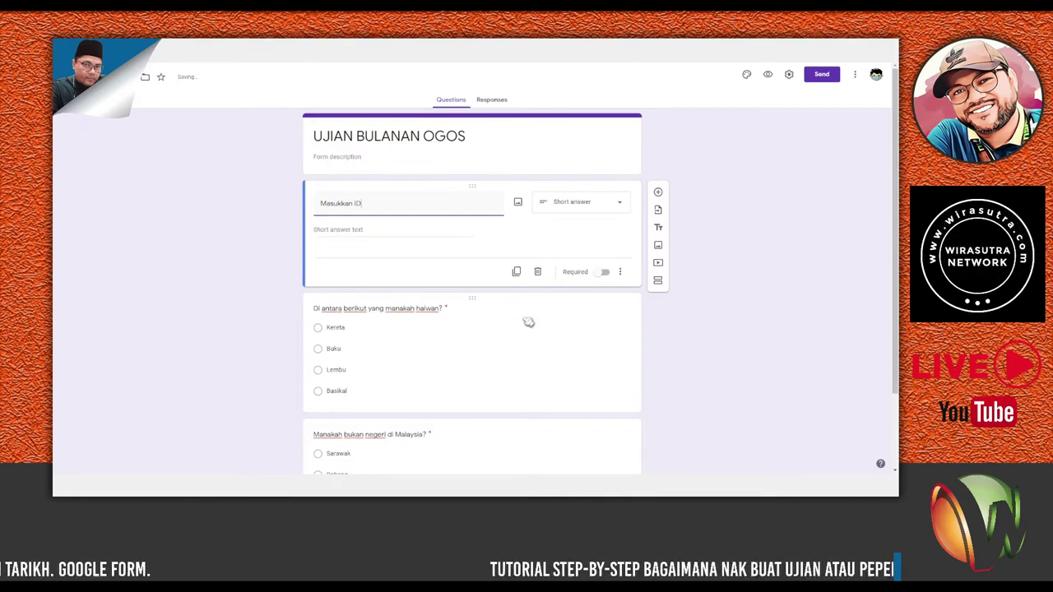
text(/Emel)
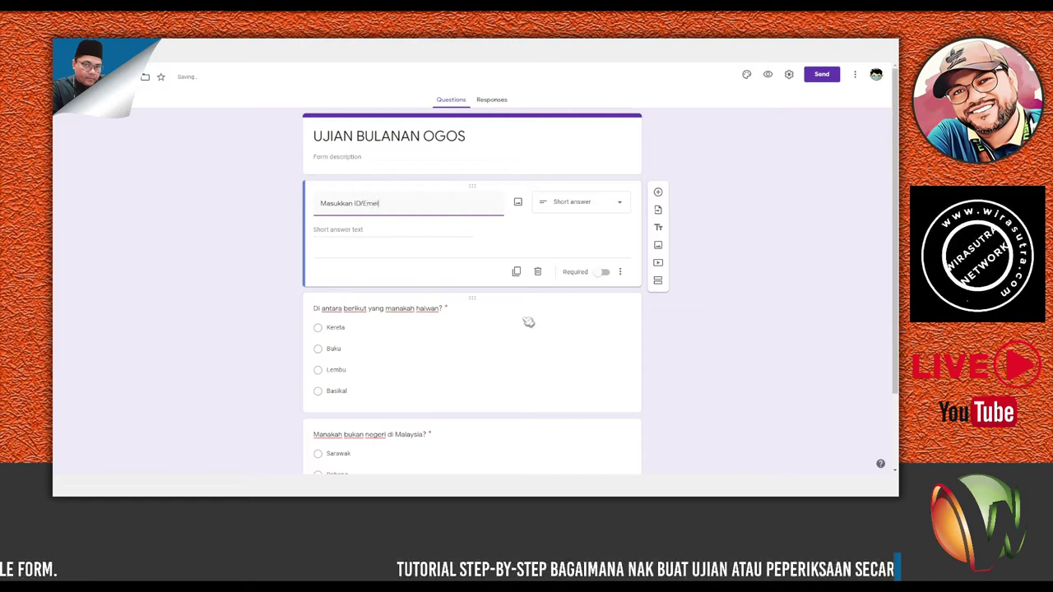
text( MOE)
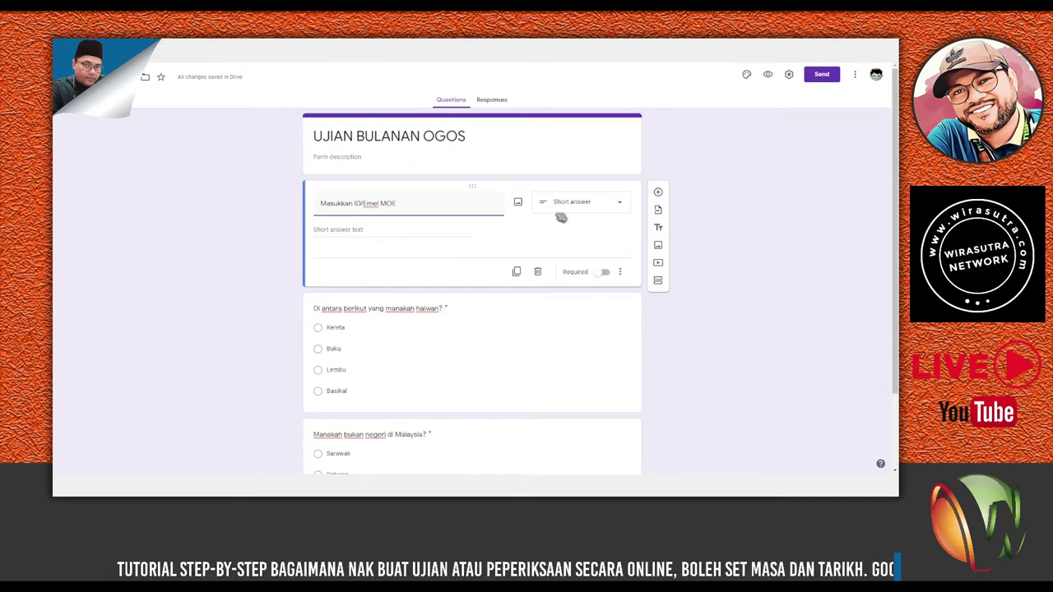
click(658, 193)
text(Kelas)
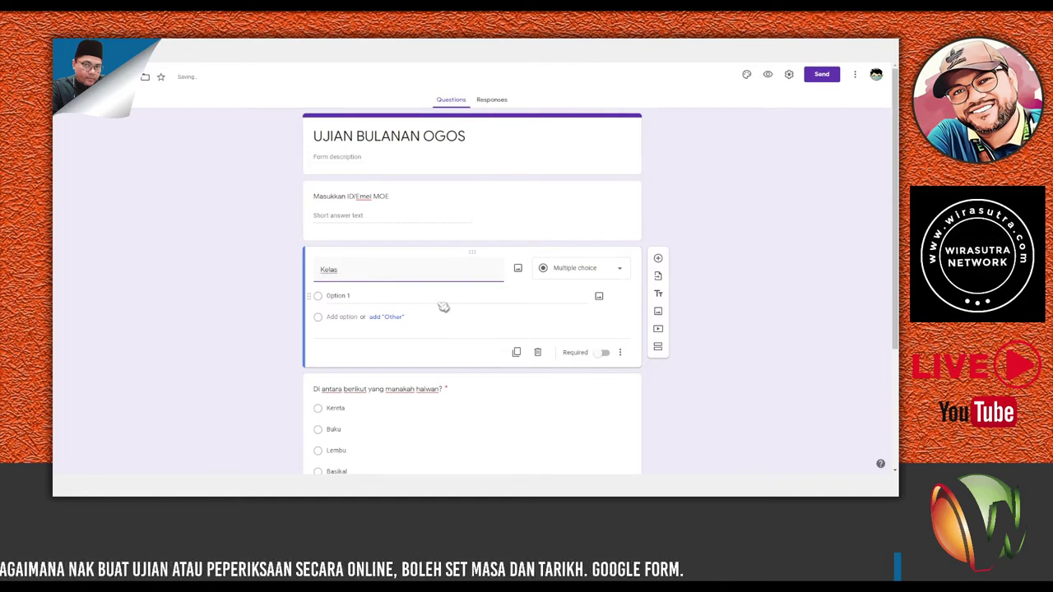
scroll(406, 325, down, 2)
scroll(406, 324, up, 2)
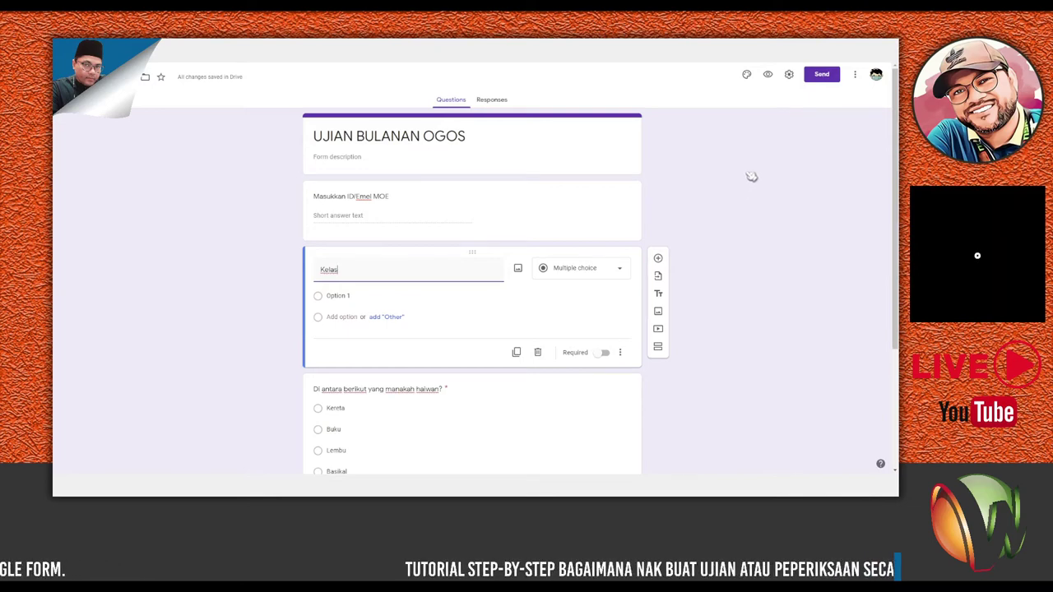
scroll(745, 214, down, 2)
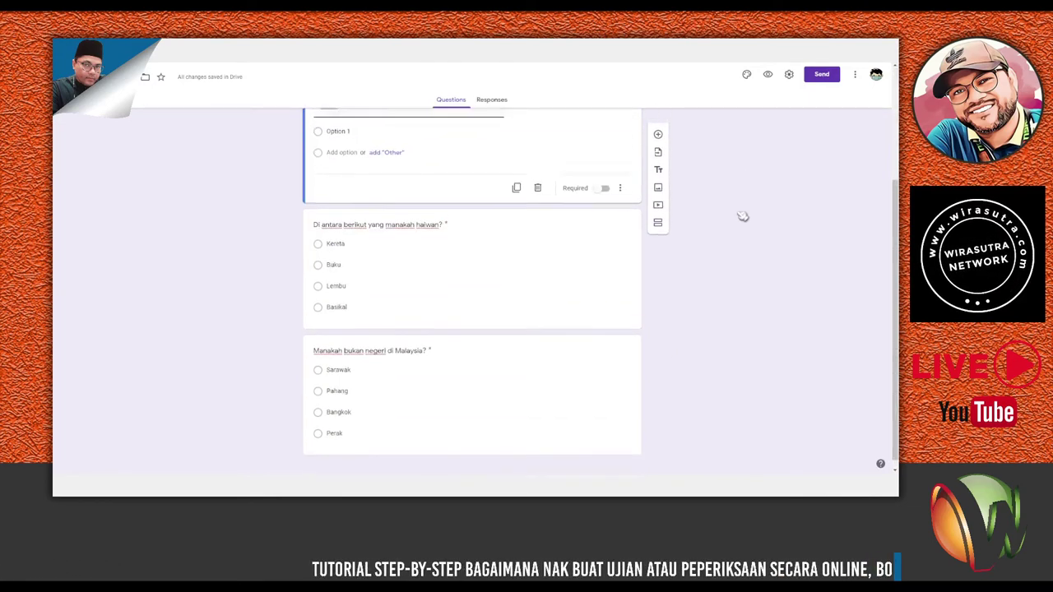
scroll(743, 216, up, 2)
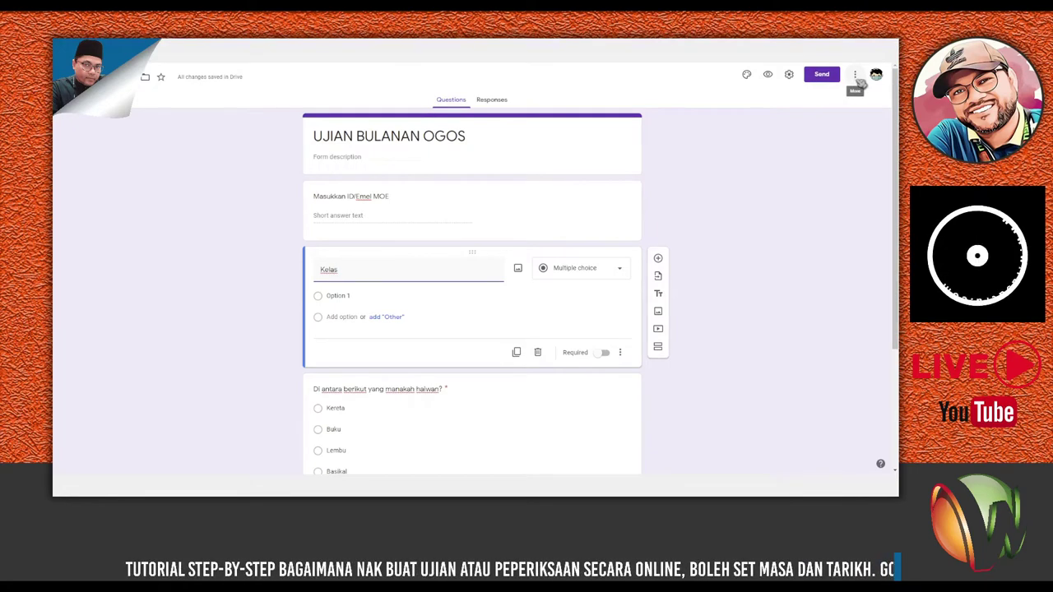
Search the add-on marketplace for 'timer' and open the Timer for Google Forms results.
click(857, 78)
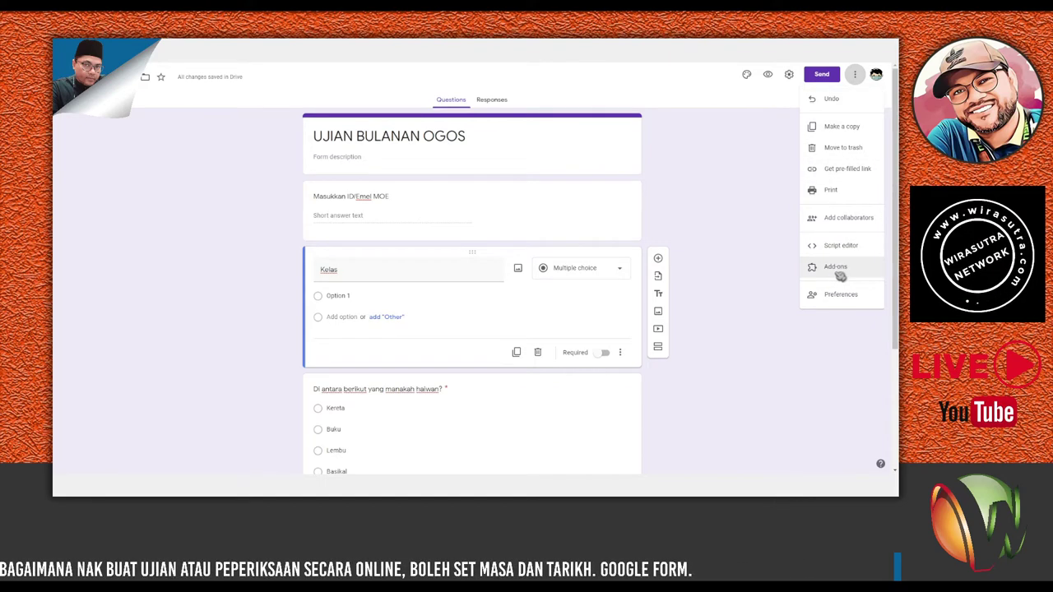
click(850, 272)
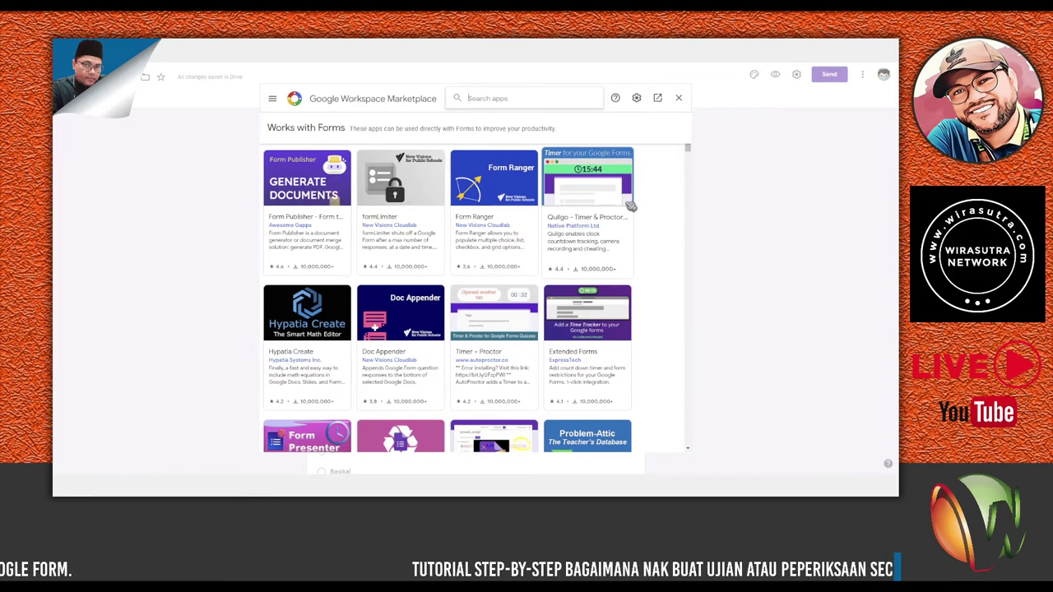
text(timer)
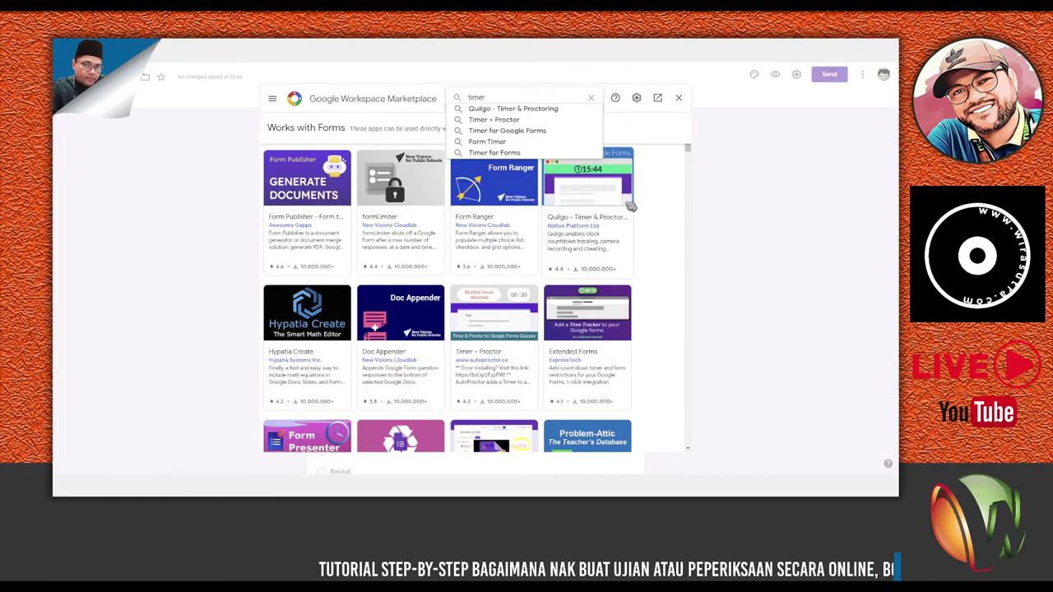
click(543, 138)
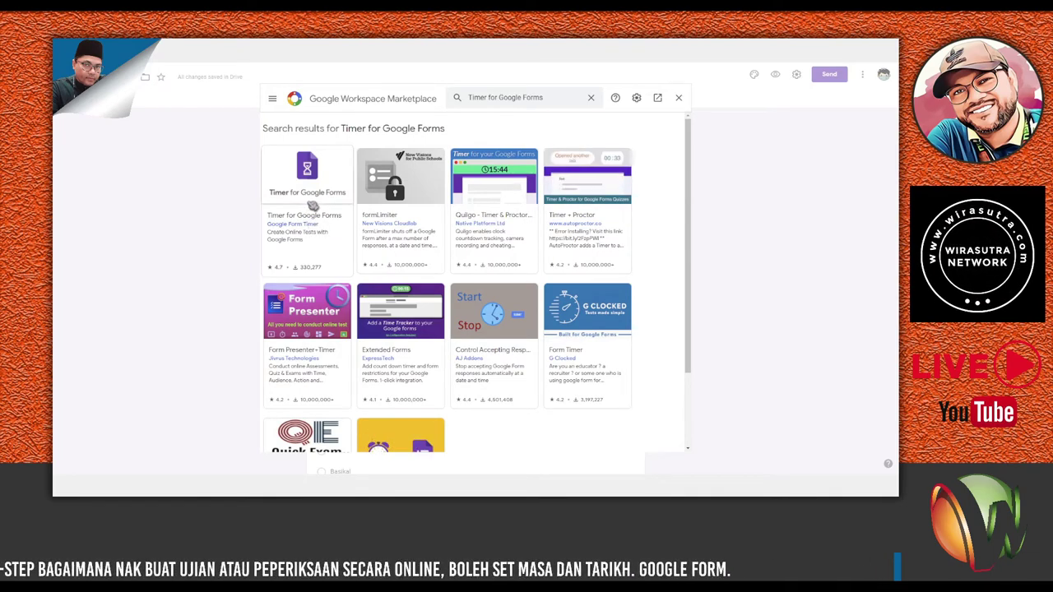
Install the Timer for Google Forms add-on, granting its requested permissions.
click(314, 203)
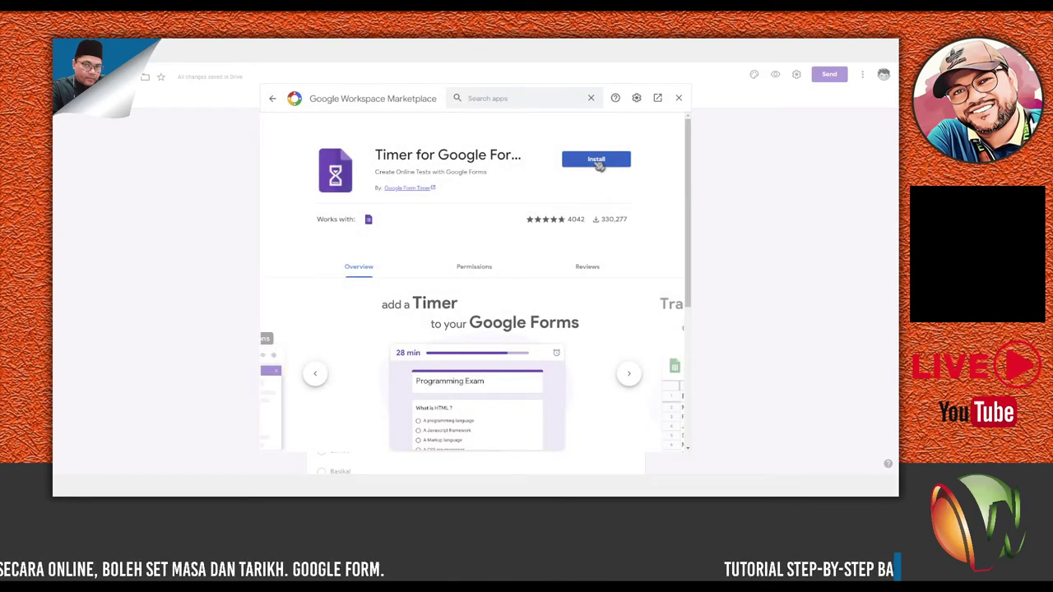
click(598, 161)
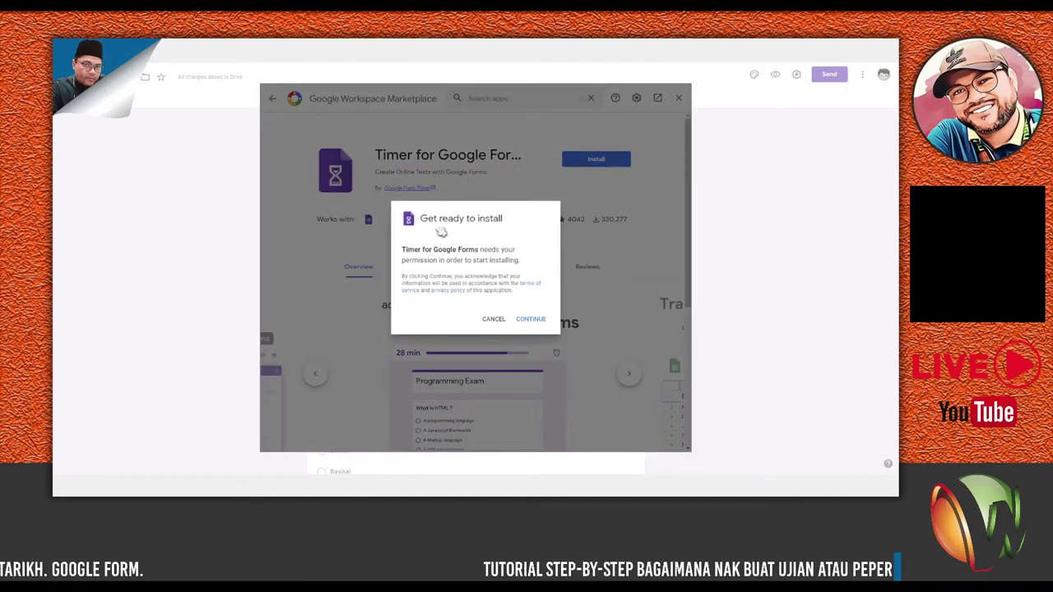
click(532, 319)
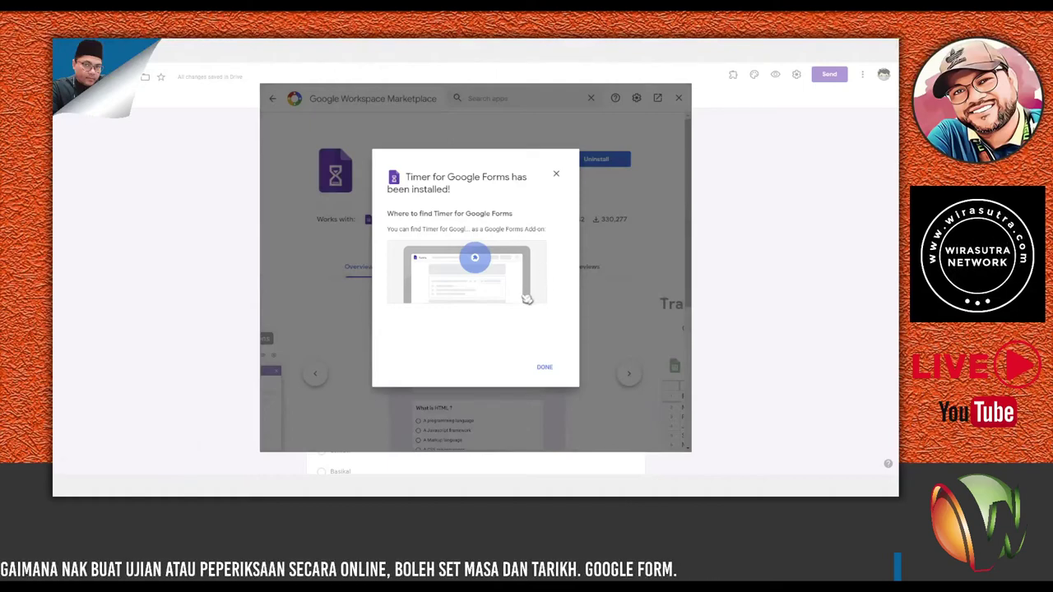
click(544, 368)
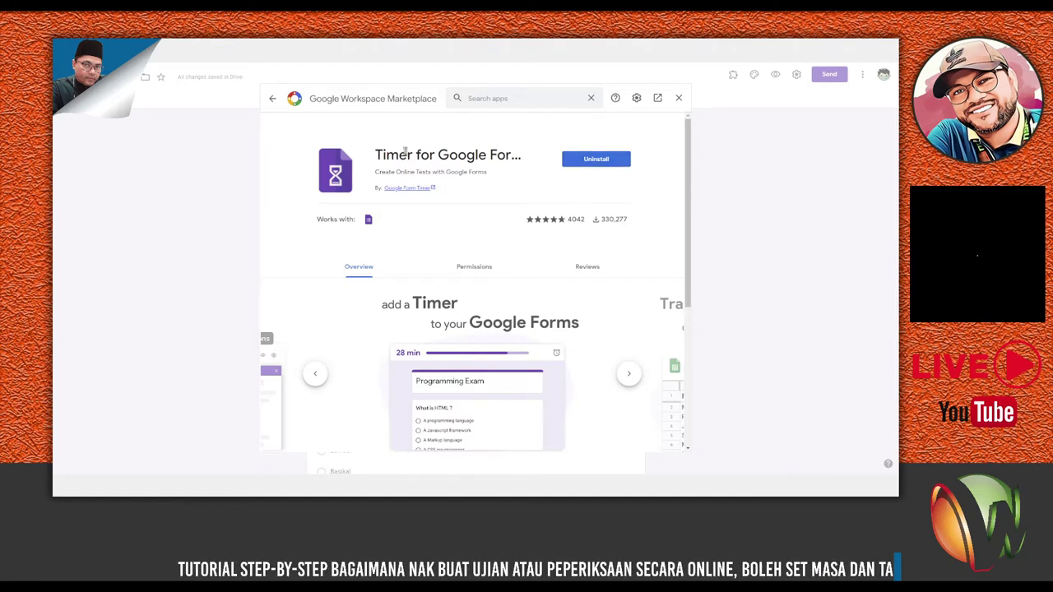
Return to the marketplace home page, then close the marketplace dialog.
click(274, 99)
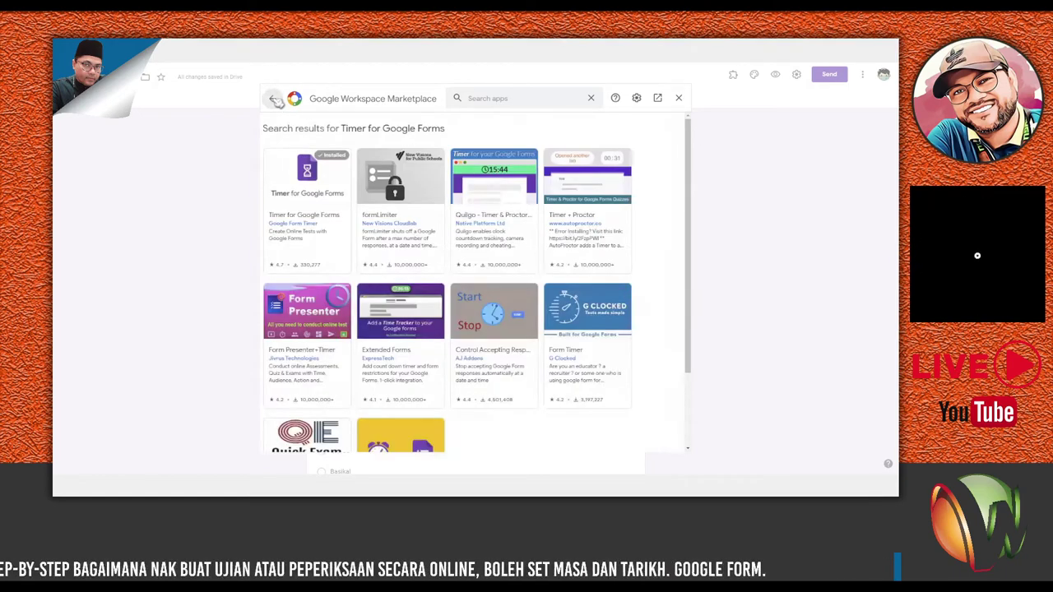
click(275, 99)
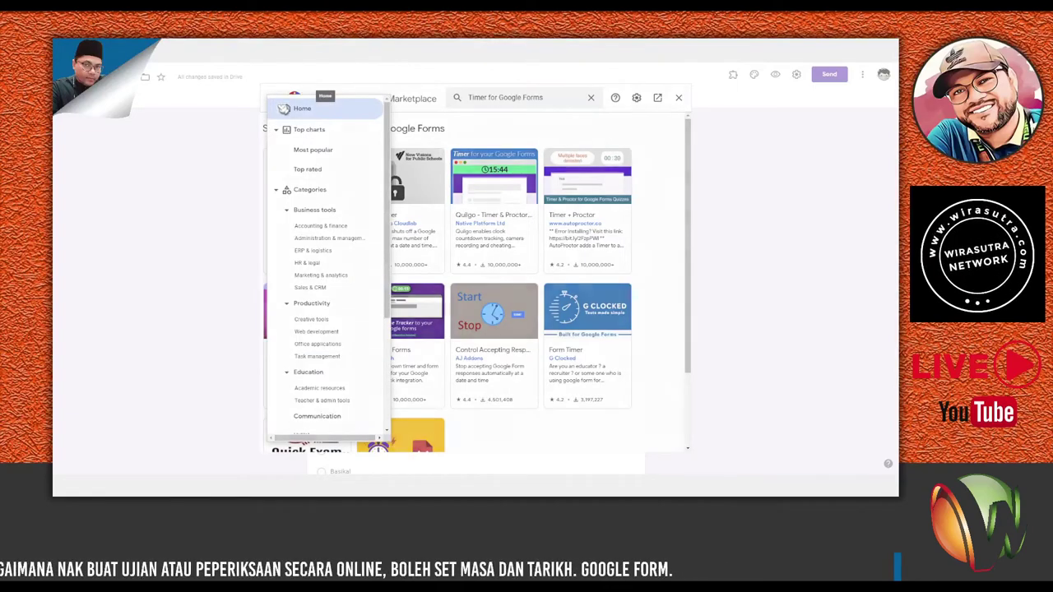
click(283, 109)
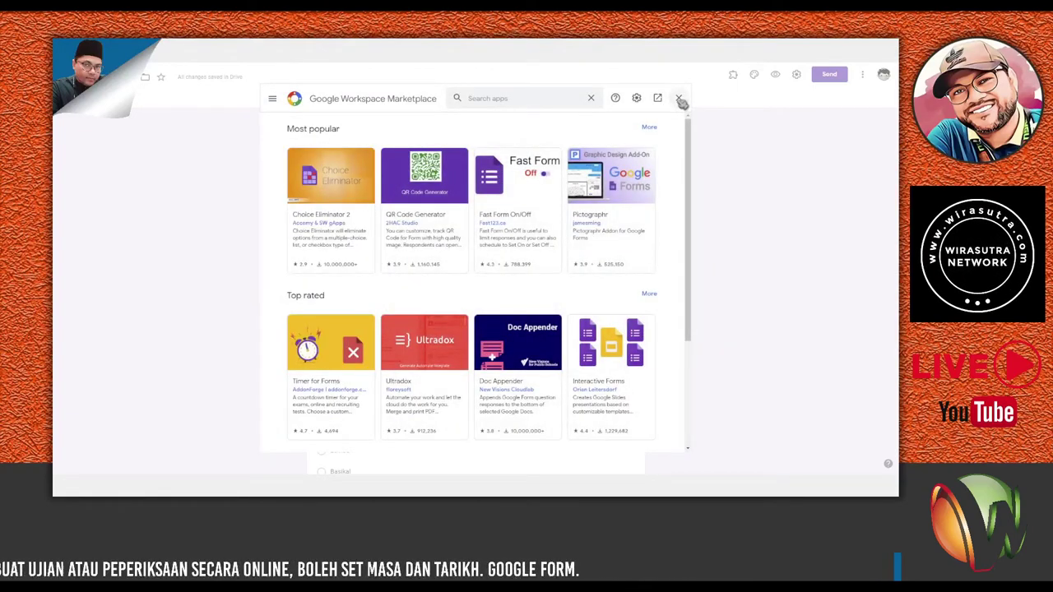
click(680, 99)
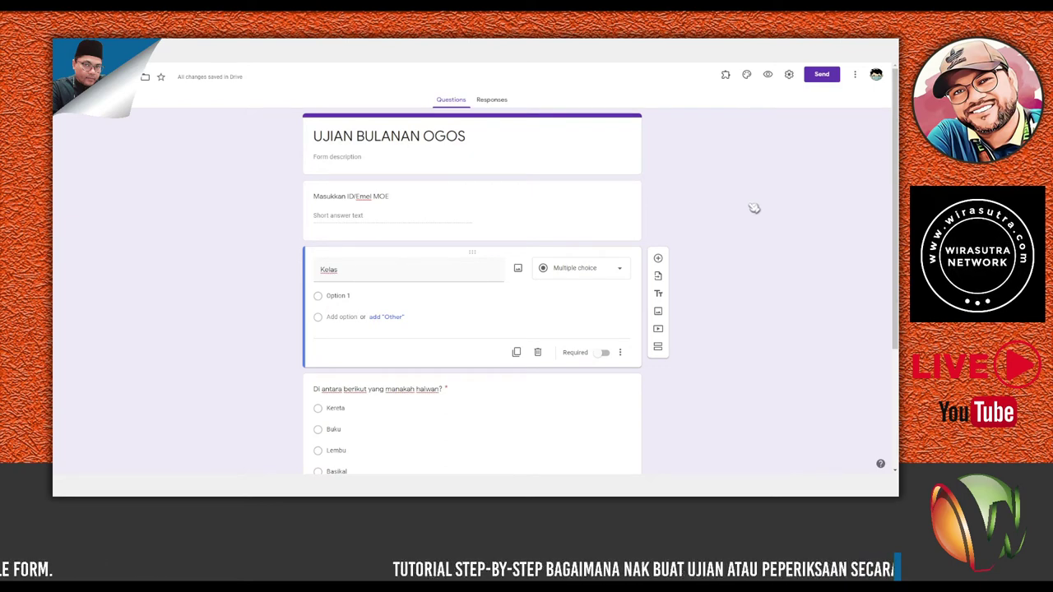
Launch the Timer for Google Forms add-on panel from the Add-ons menu.
click(727, 76)
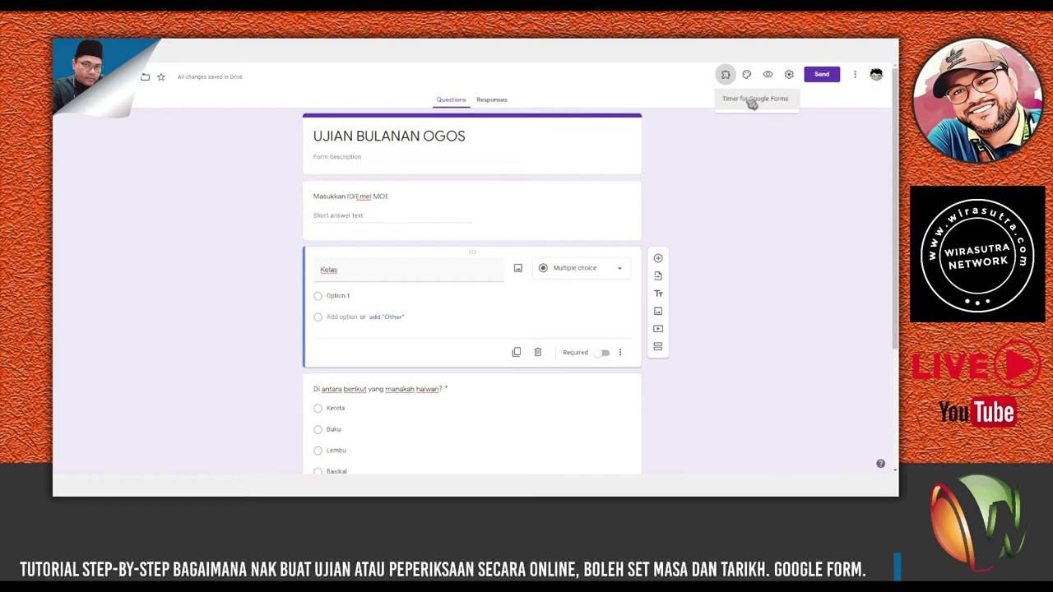
click(752, 101)
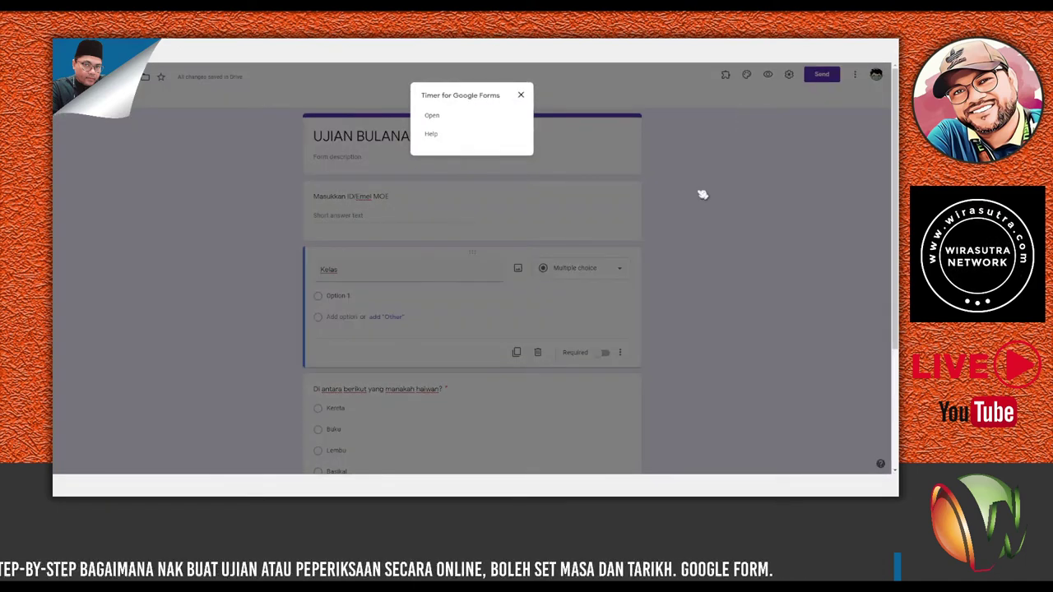
click(439, 118)
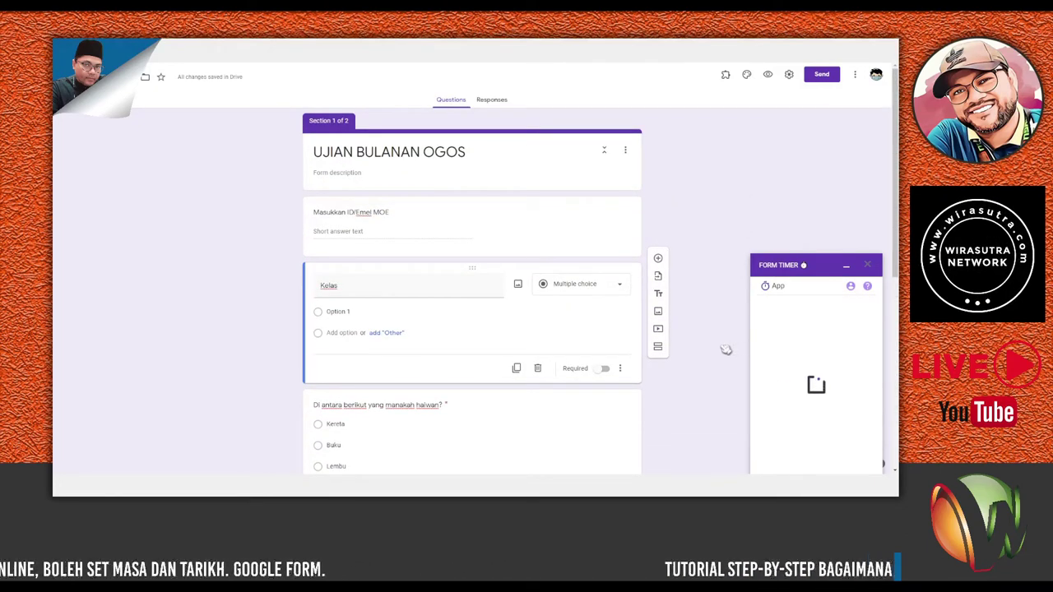
Scroll through the form to review the newly added Section 2.
scroll(691, 374, down, 5)
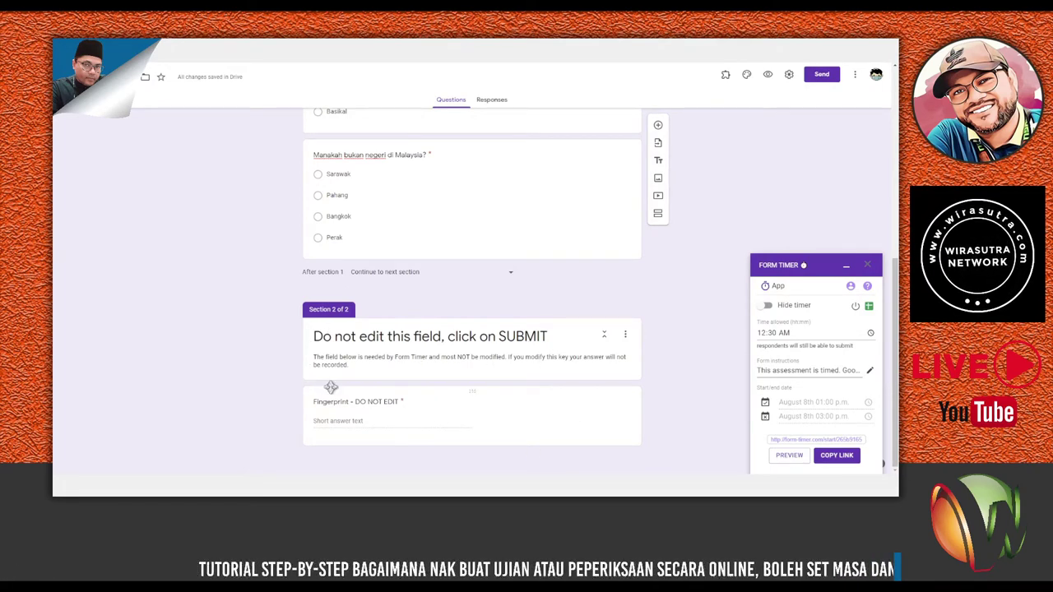
scroll(683, 333, up, 2)
scroll(683, 333, up, 2)
scroll(741, 330, down, 2)
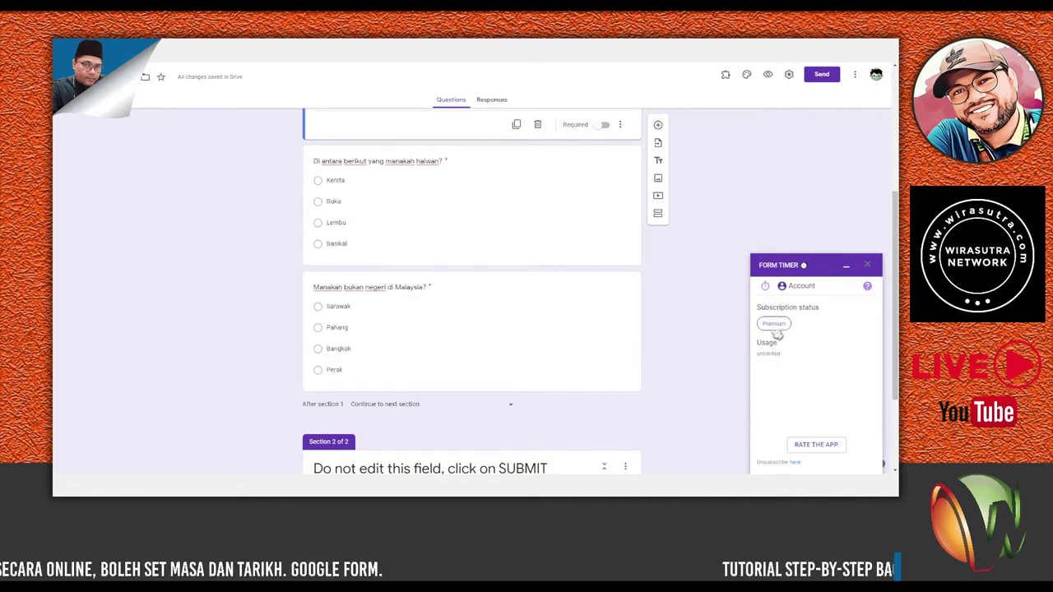
Return Form Timer to its settings and enable the August 8th 01:00 p.m. start date.
click(792, 286)
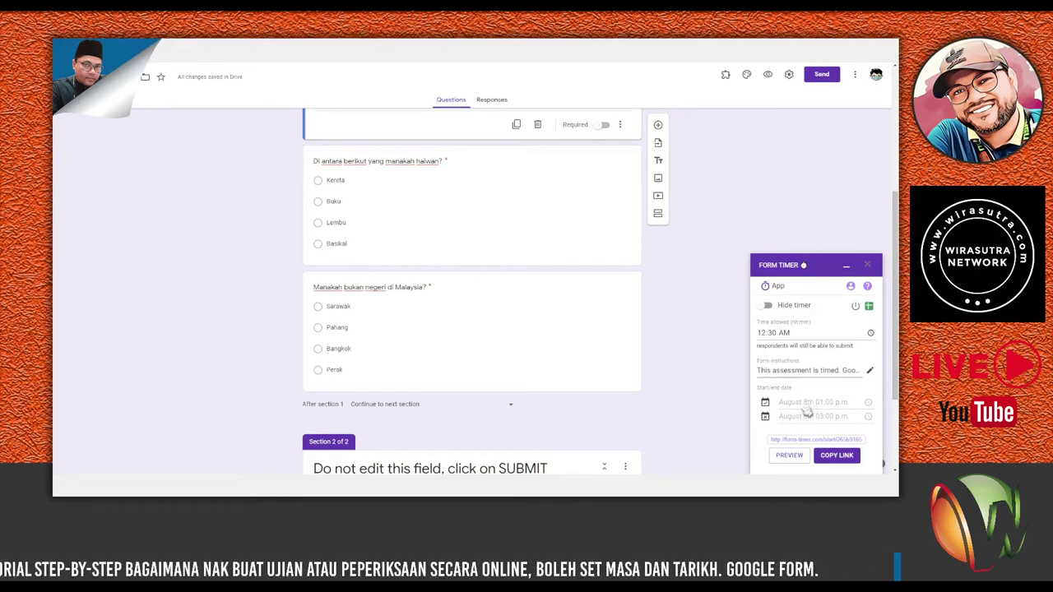
click(766, 403)
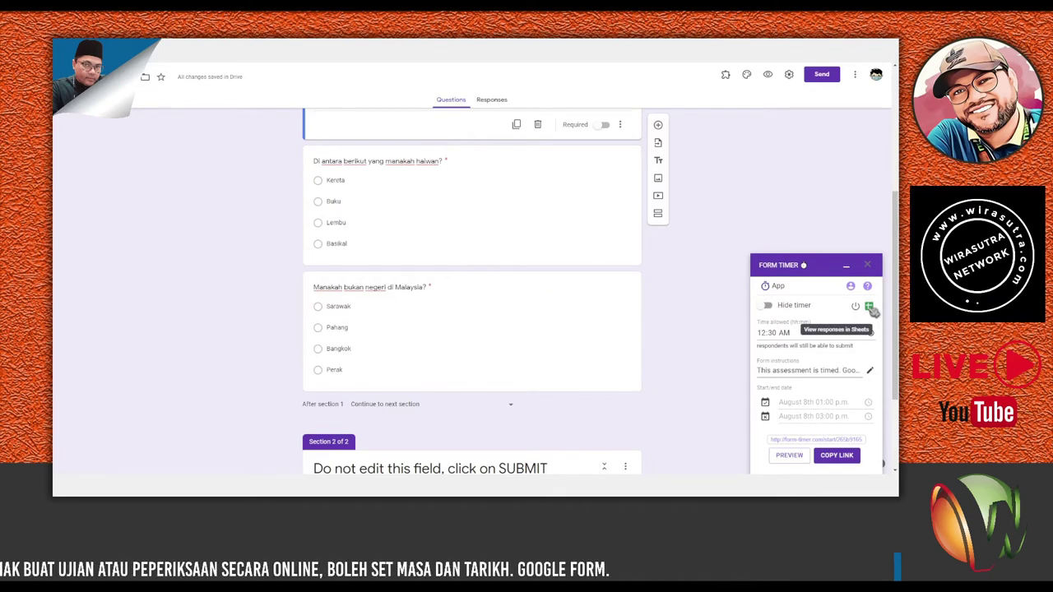
click(499, 106)
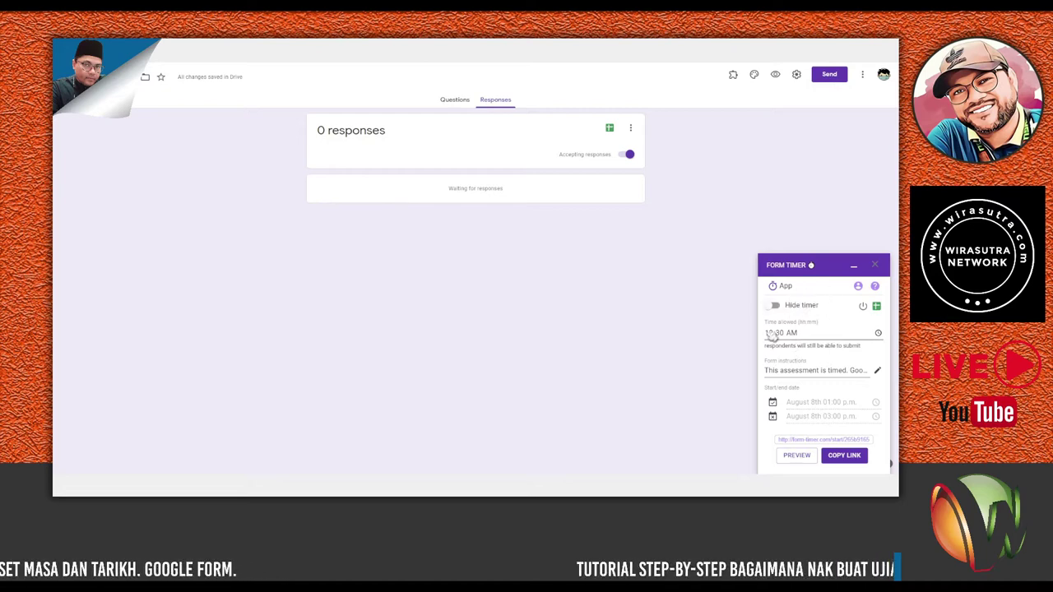
click(455, 101)
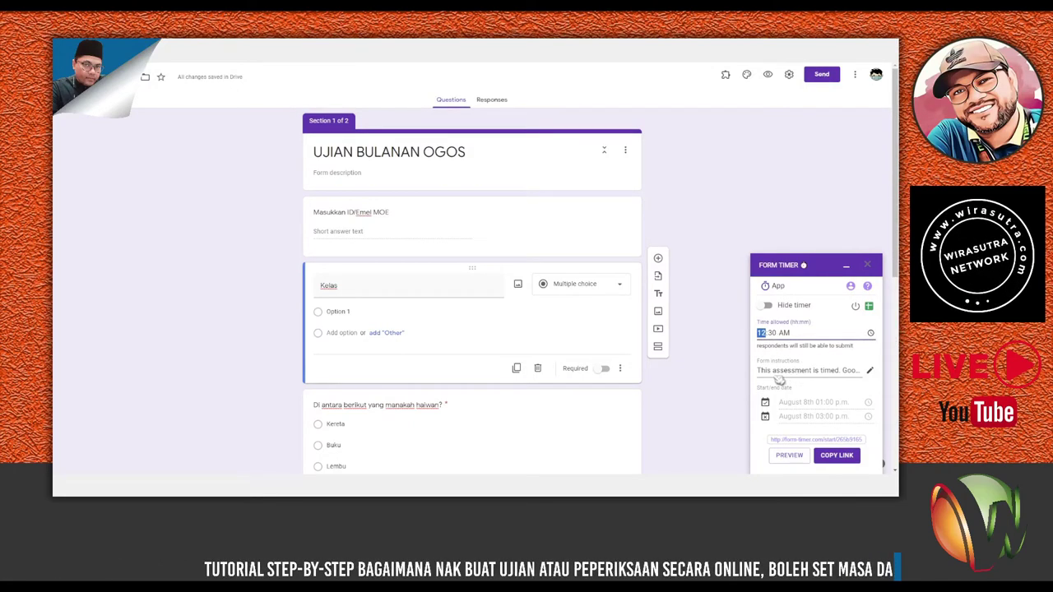
Set the Form Timer's time allowed to 01:00 and select the old form instructions text.
text(1)
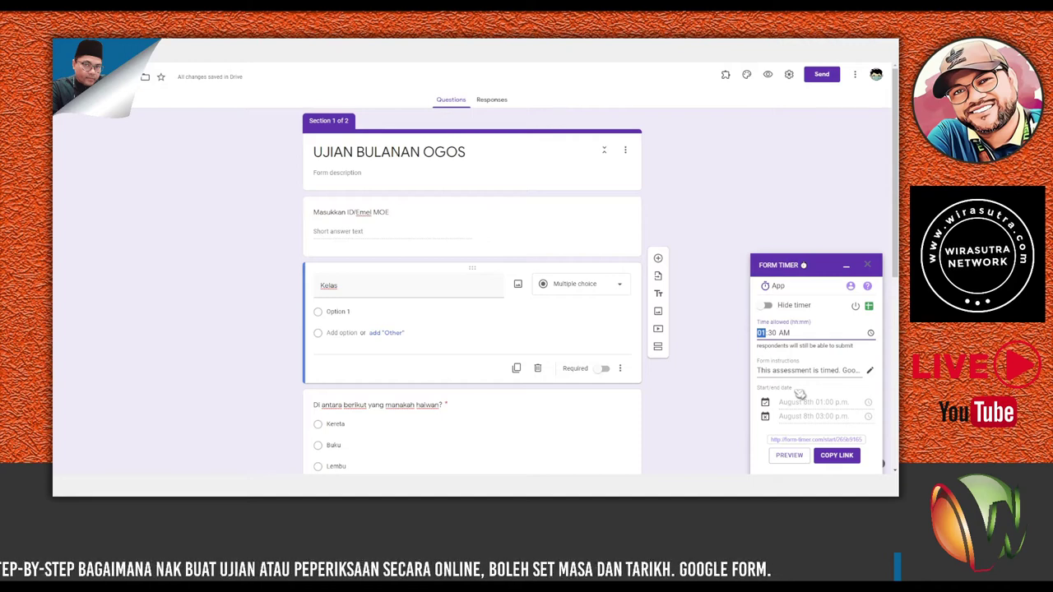
text(00)
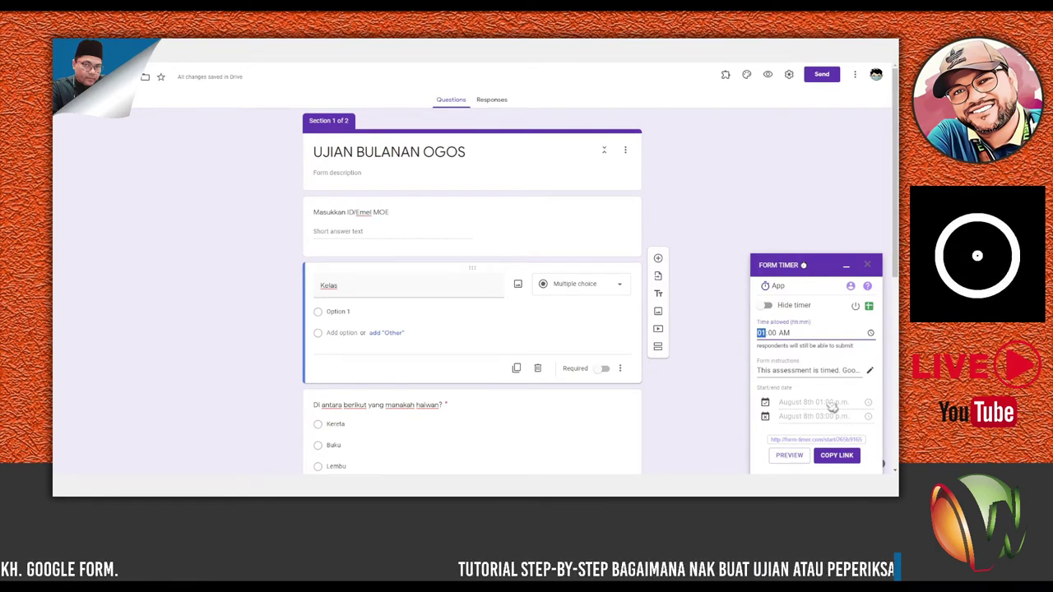
click(828, 296)
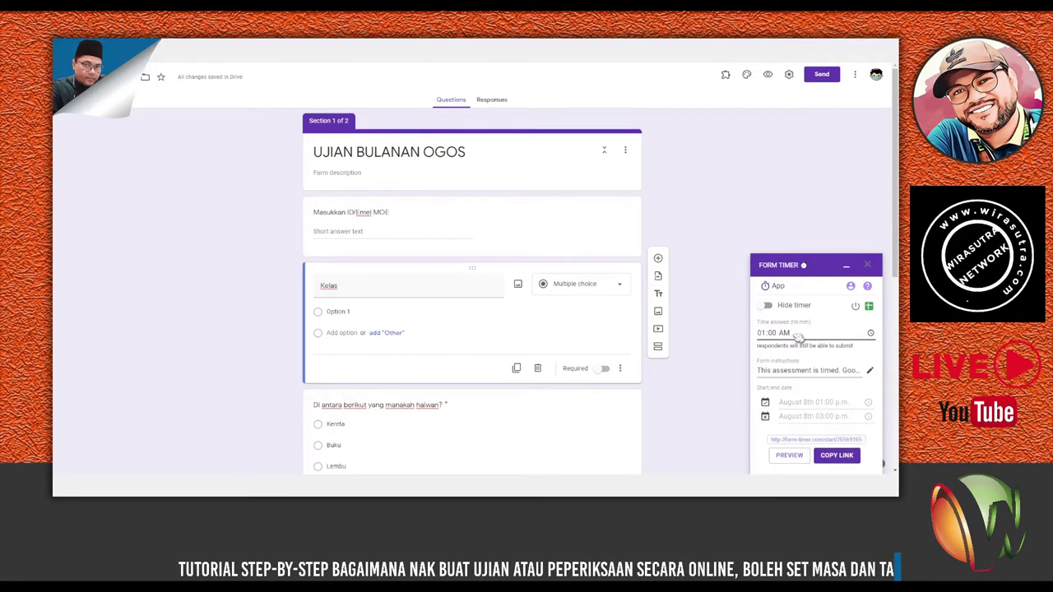
drag(759, 372, 877, 372)
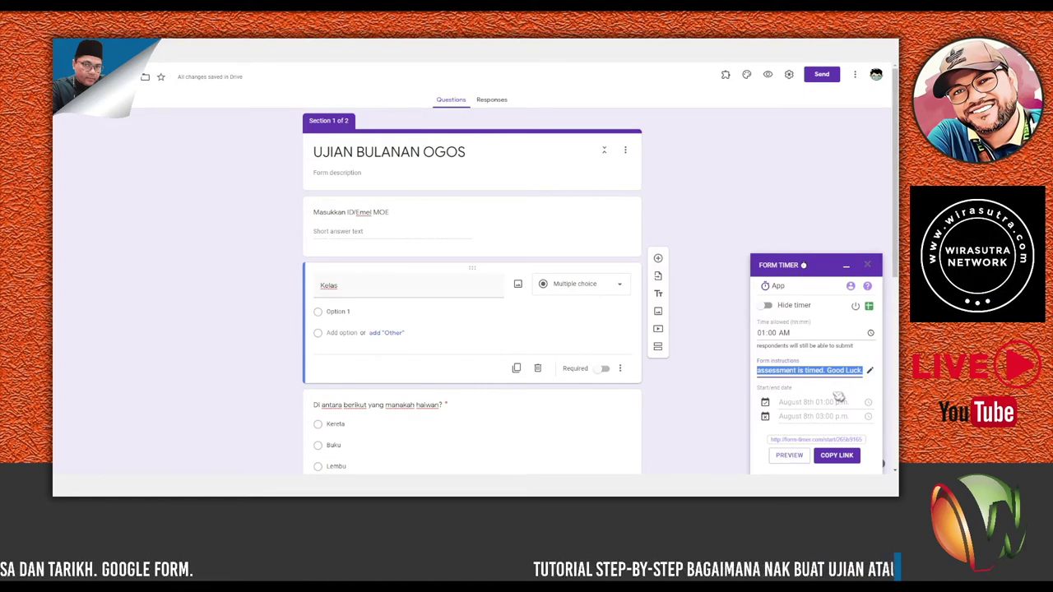
Type 'Anda boleh mula menjawab soalan sekarang. Semoga berjaya!' as the Form Timer instructions.
text(Anda)
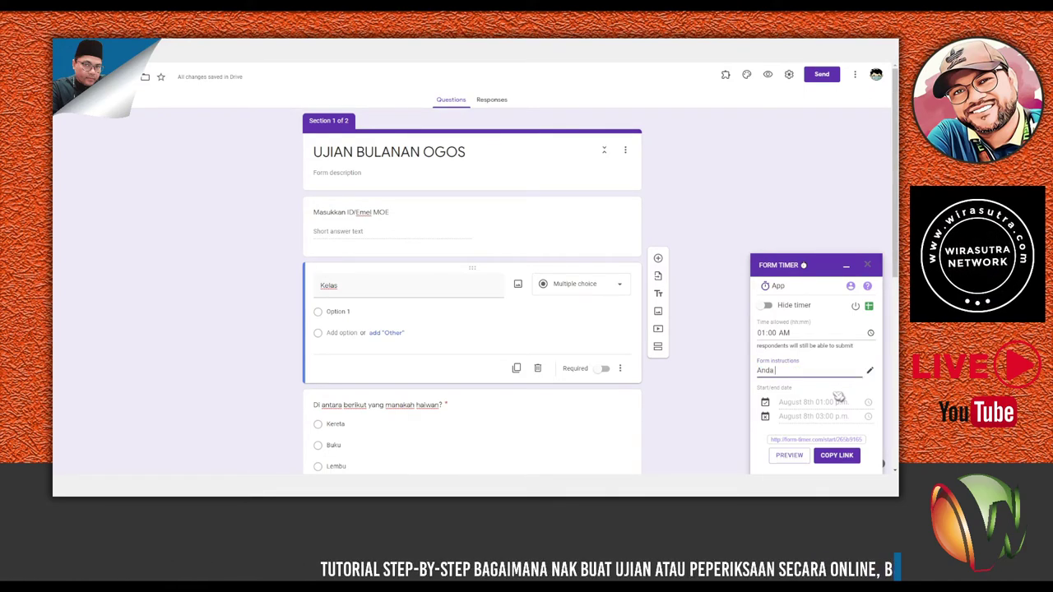
text( boleh mu)
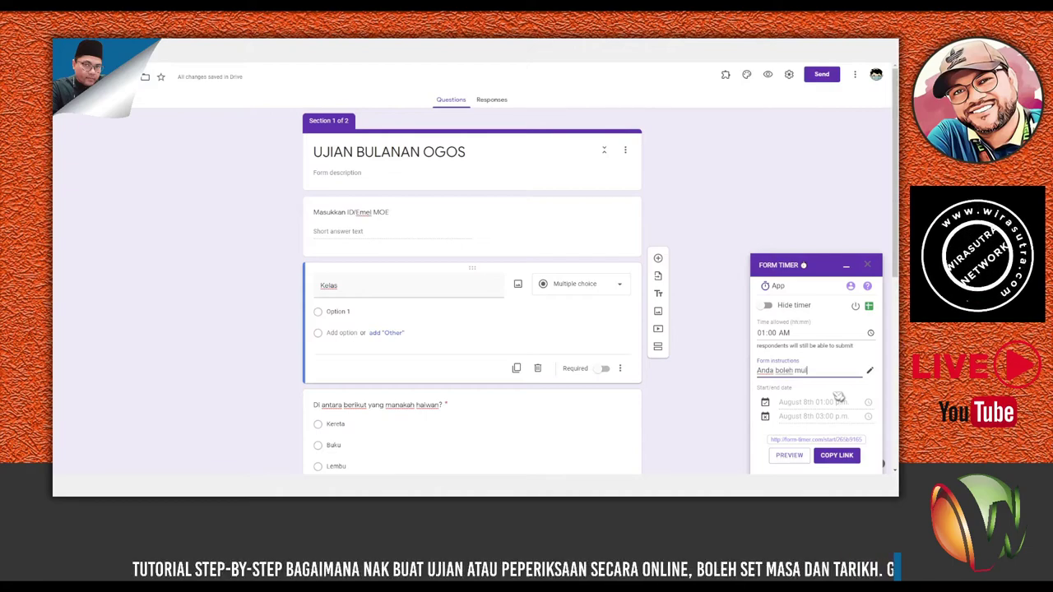
text(la menjawab soalan)
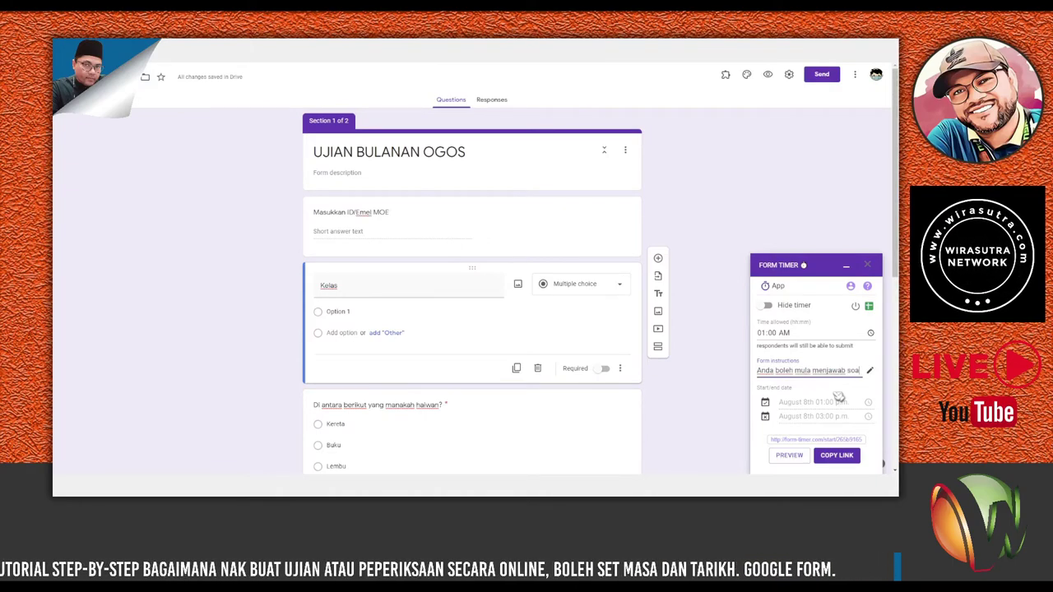
text( sekarang)
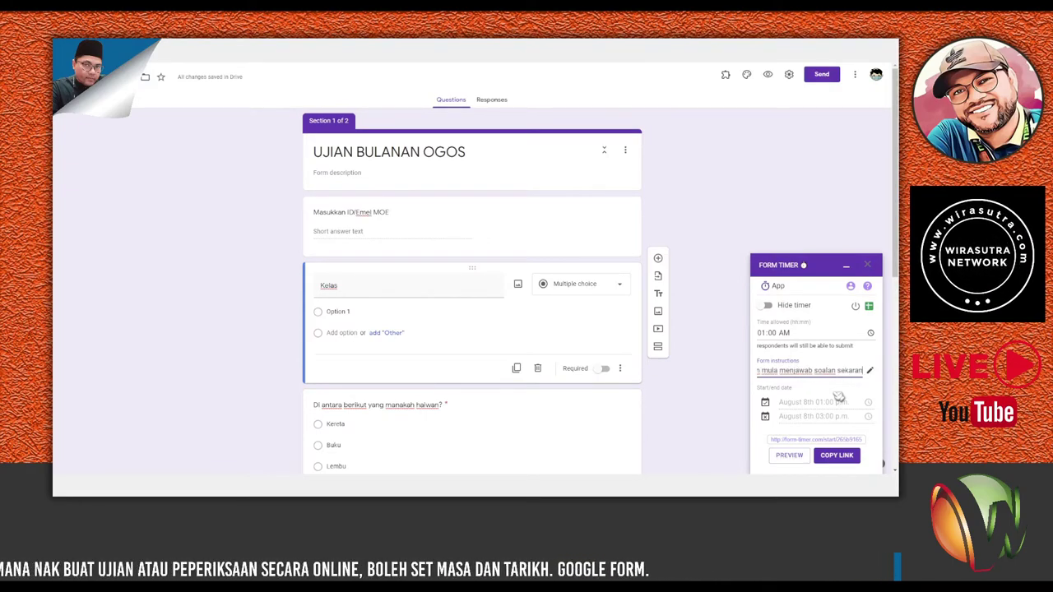
text(. Sem)
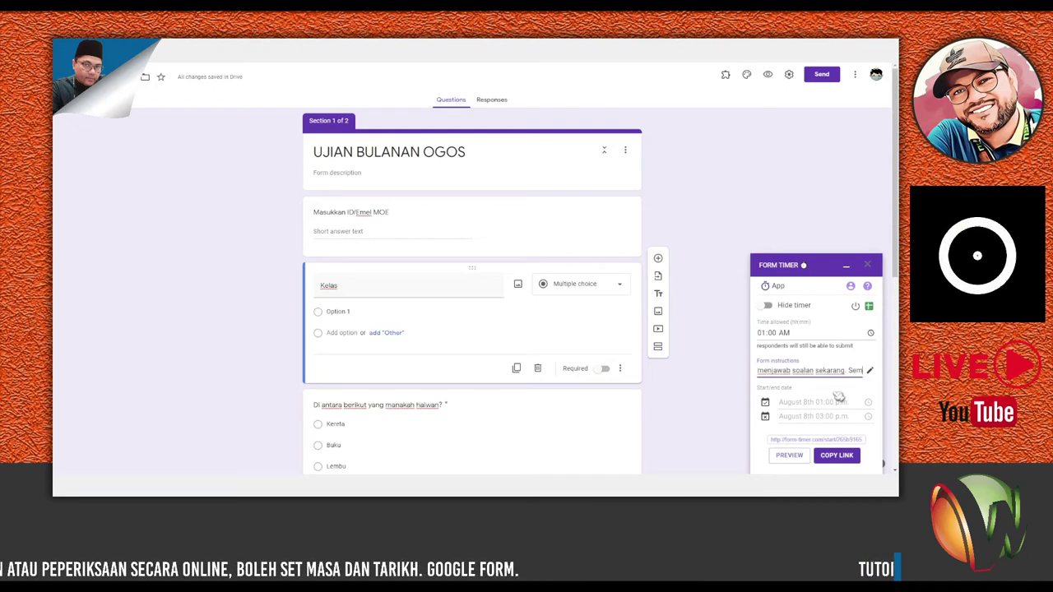
text(oga berjaya!)
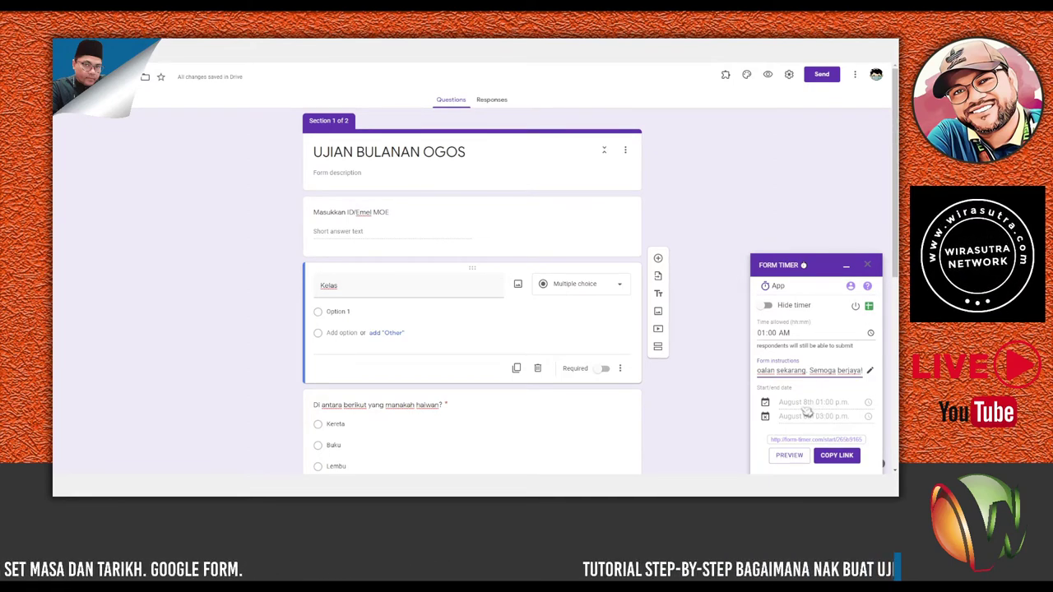
Enable the start date at Aug 8, 01:00 PM, keep the end time unchanged, and preview the form.
click(766, 404)
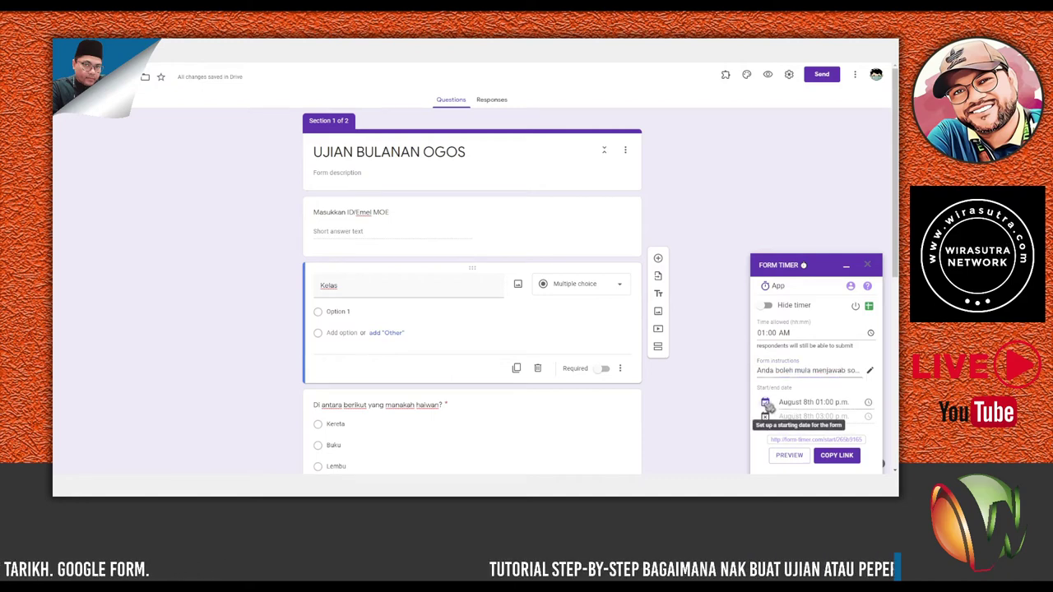
click(871, 404)
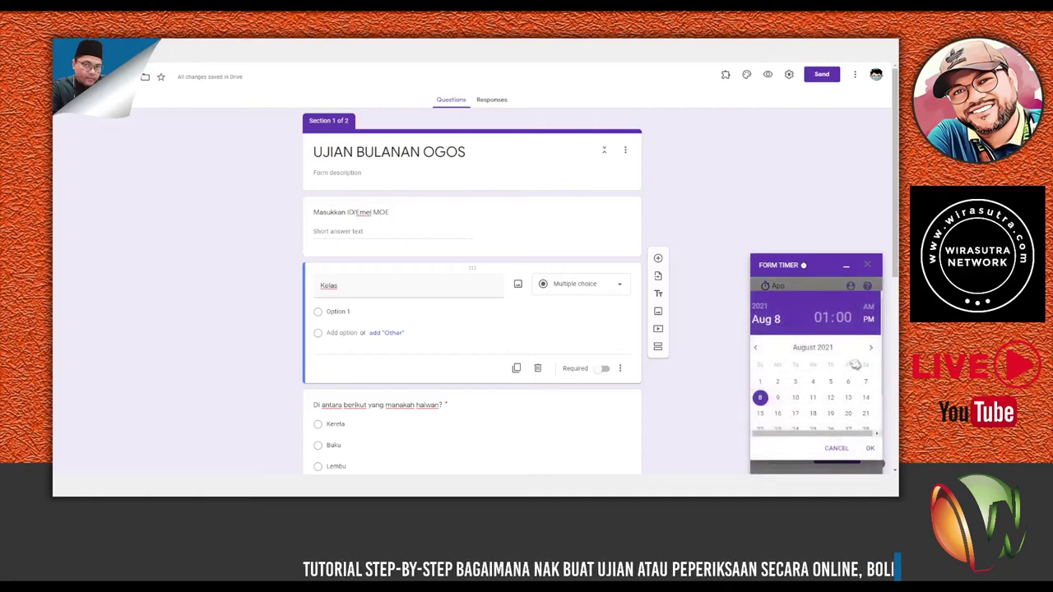
click(868, 449)
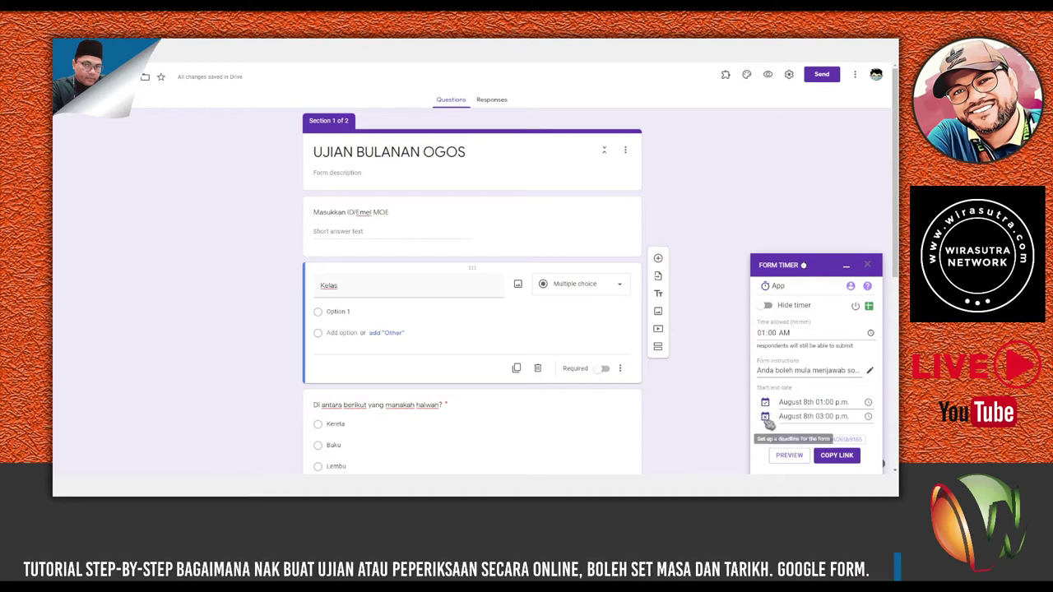
click(867, 417)
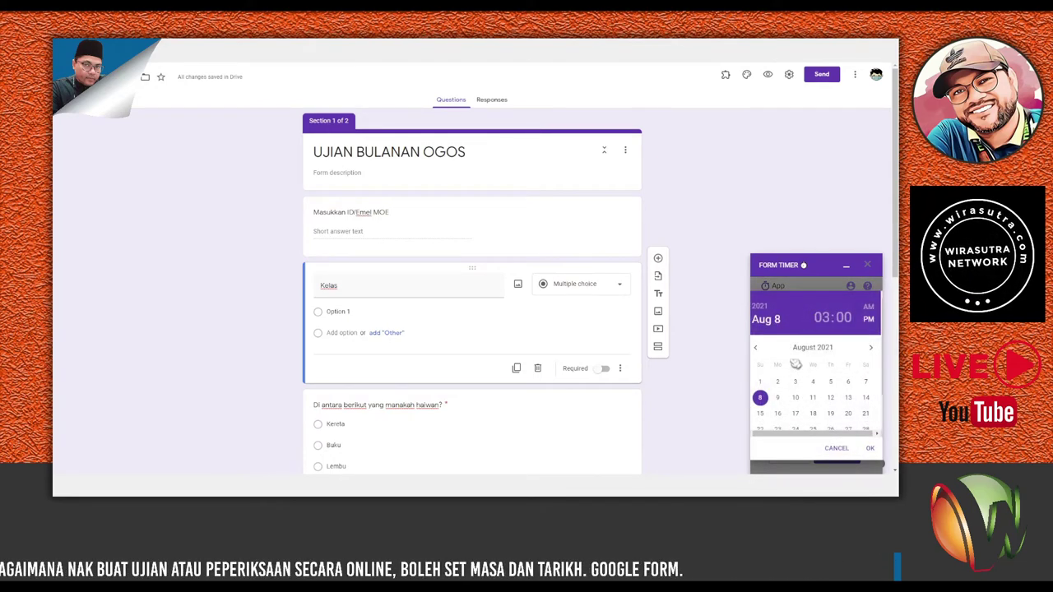
click(838, 450)
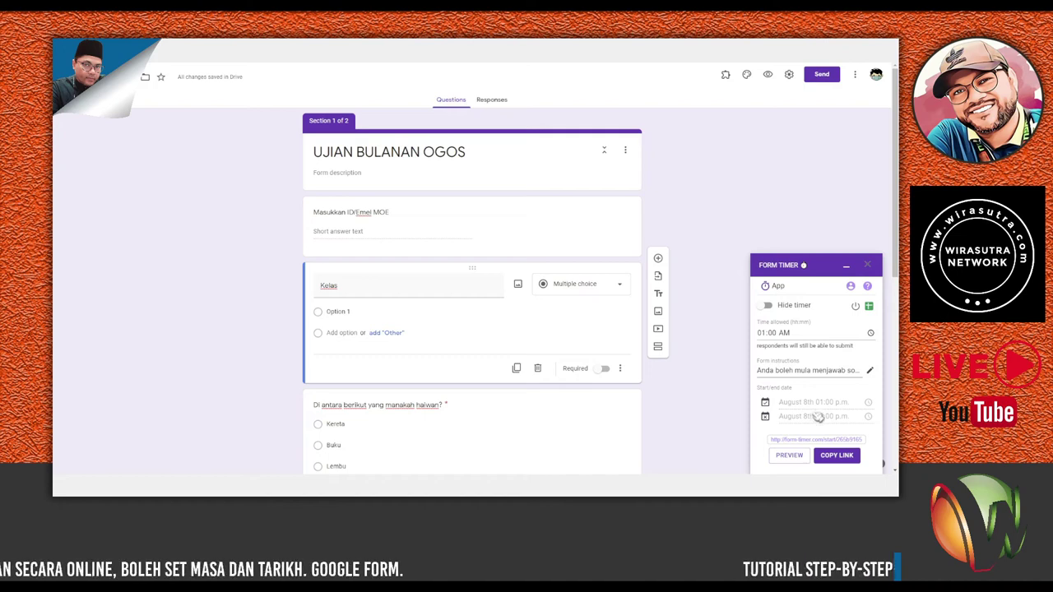
scroll(596, 383, down, 10)
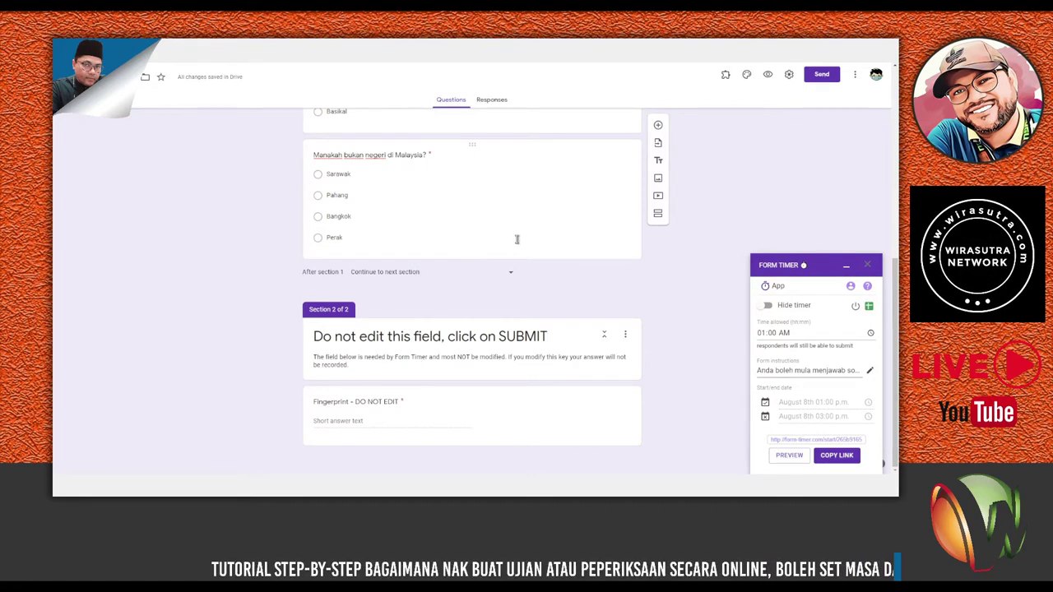
click(768, 77)
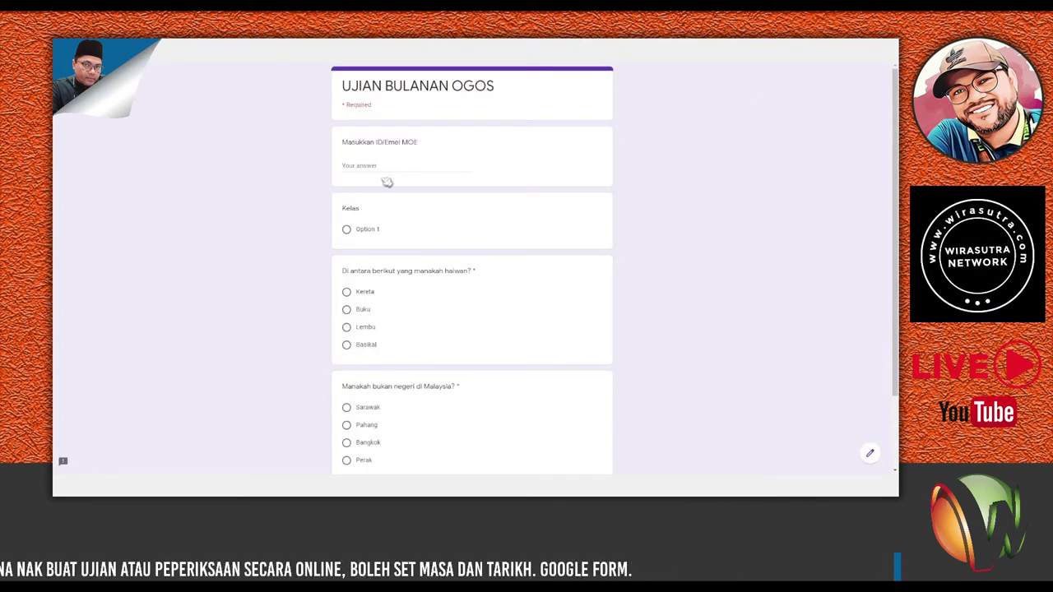
In the preview, answer Lembu and Bangkok and continue to the Fingerprint section.
scroll(414, 223, down, 2)
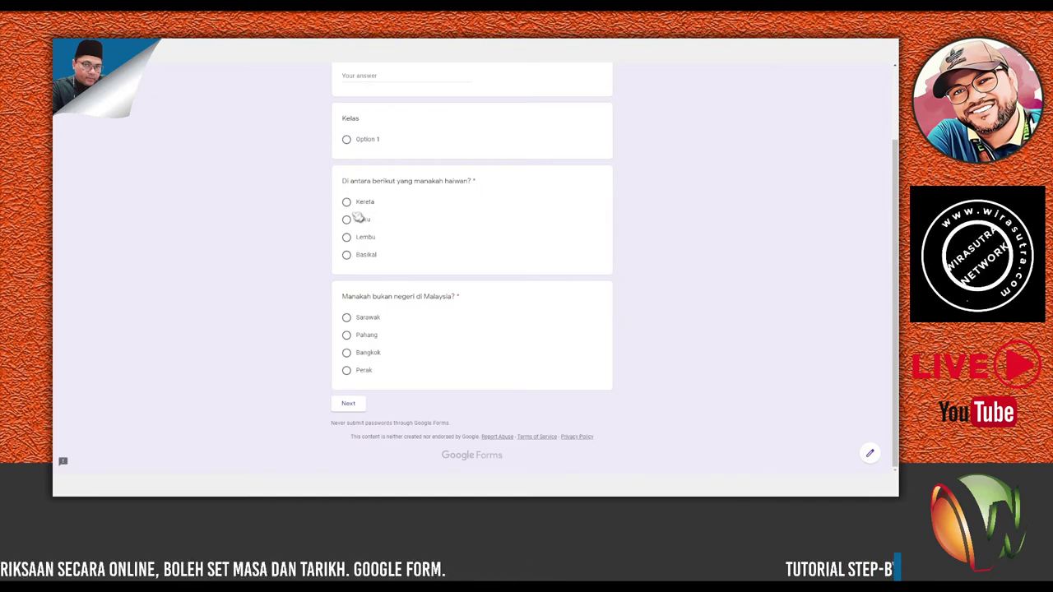
click(350, 240)
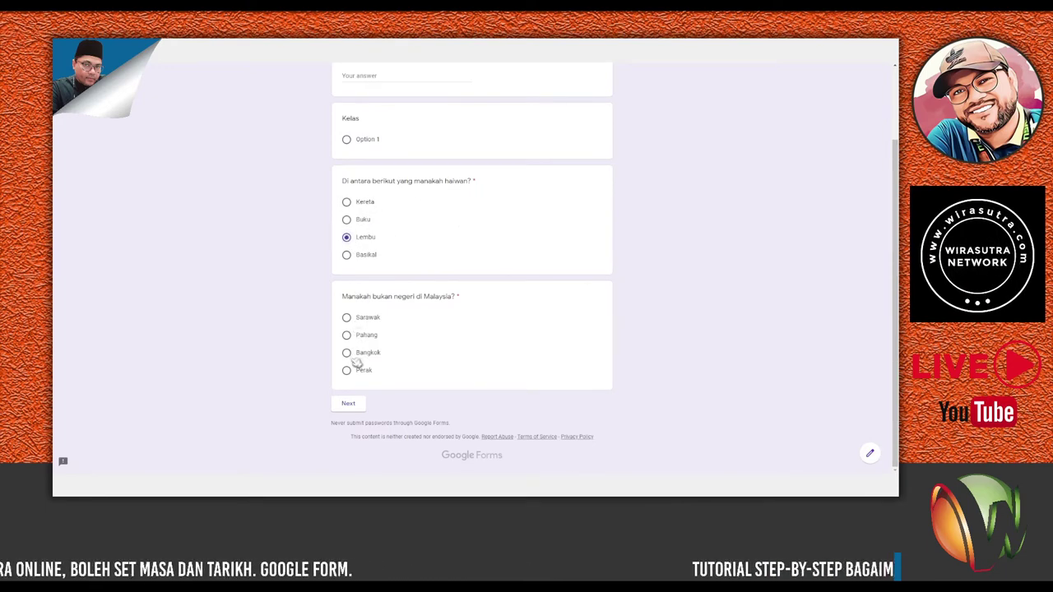
click(350, 353)
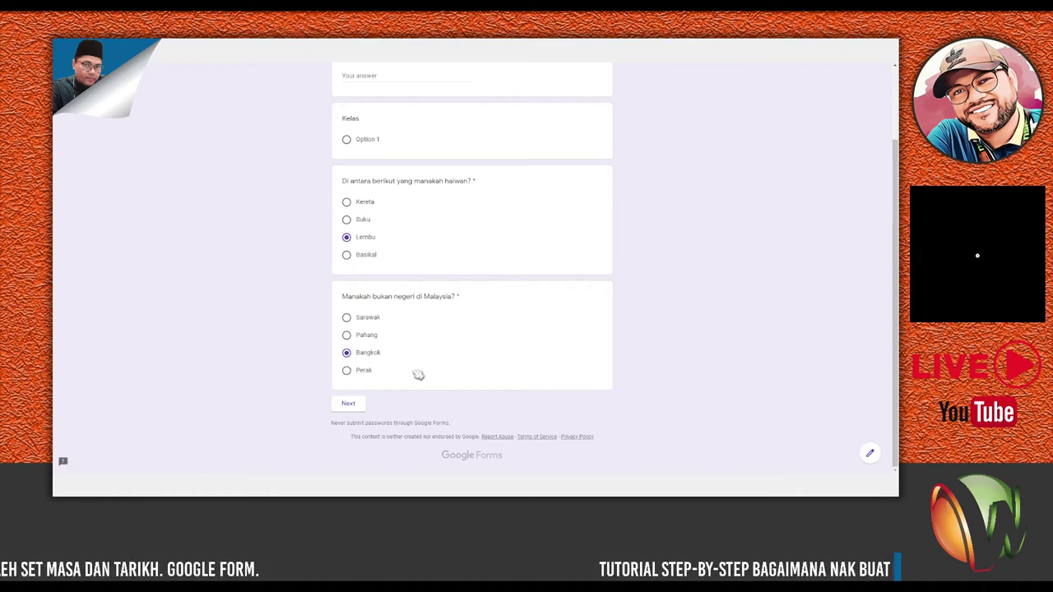
click(349, 404)
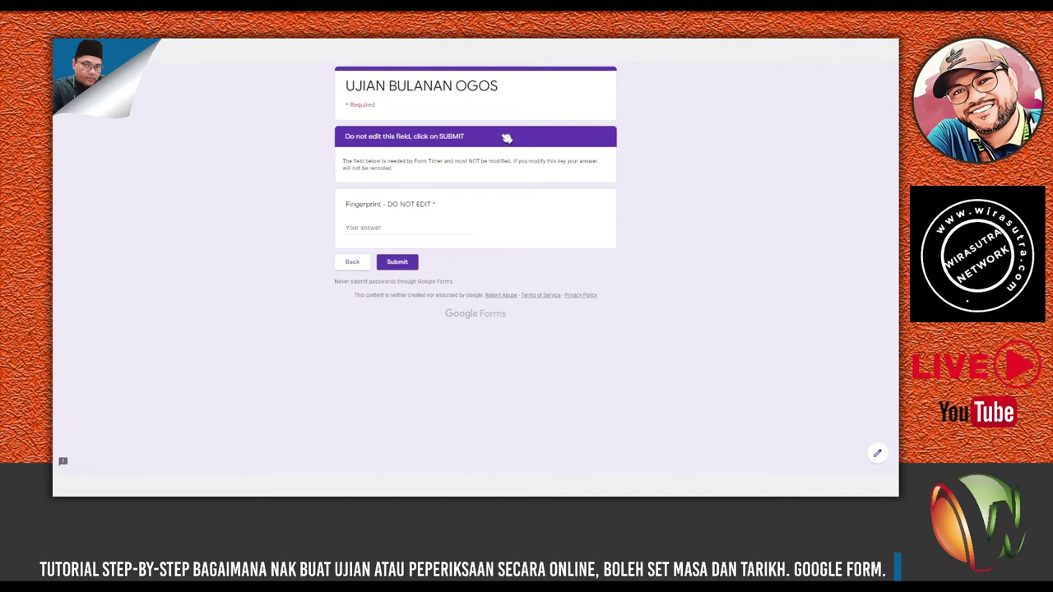
Return to the editor and retitle section 2 'Jangan edit/ubah di bawah'.
key(ctrl+w)
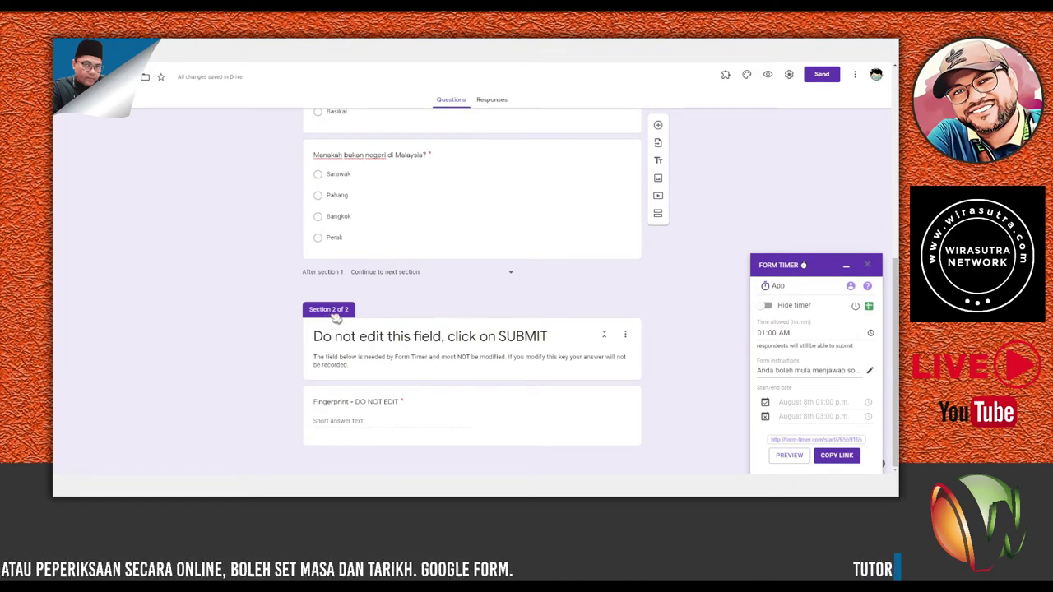
click(627, 336)
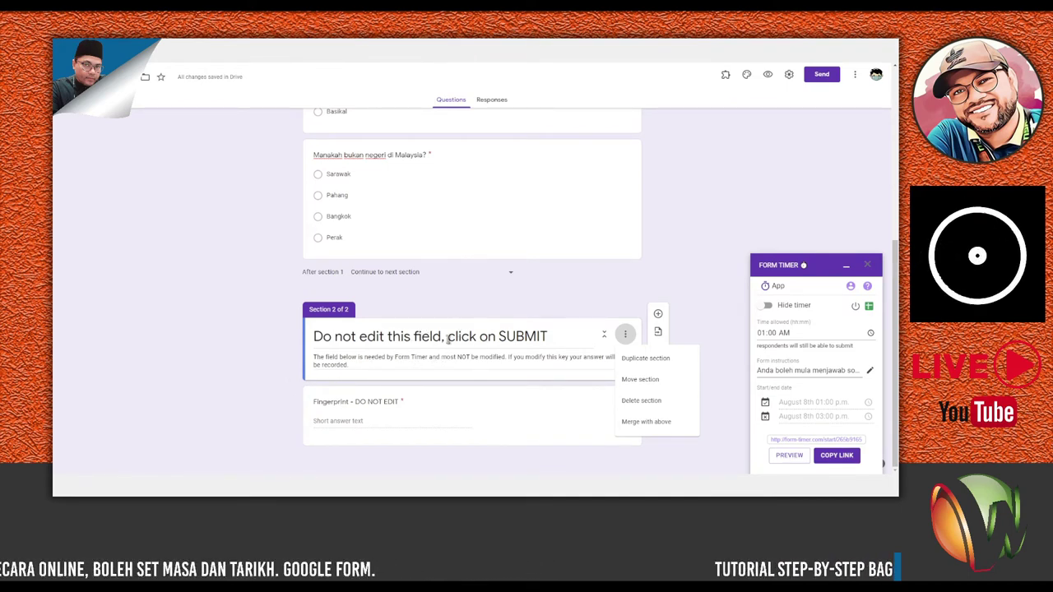
click(344, 336)
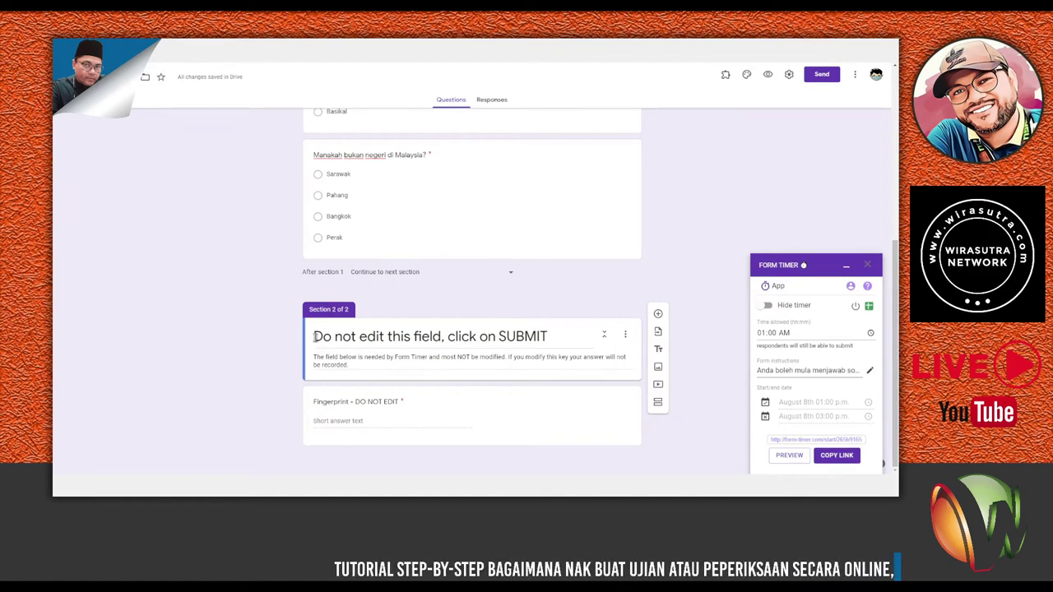
drag(315, 336, 548, 337)
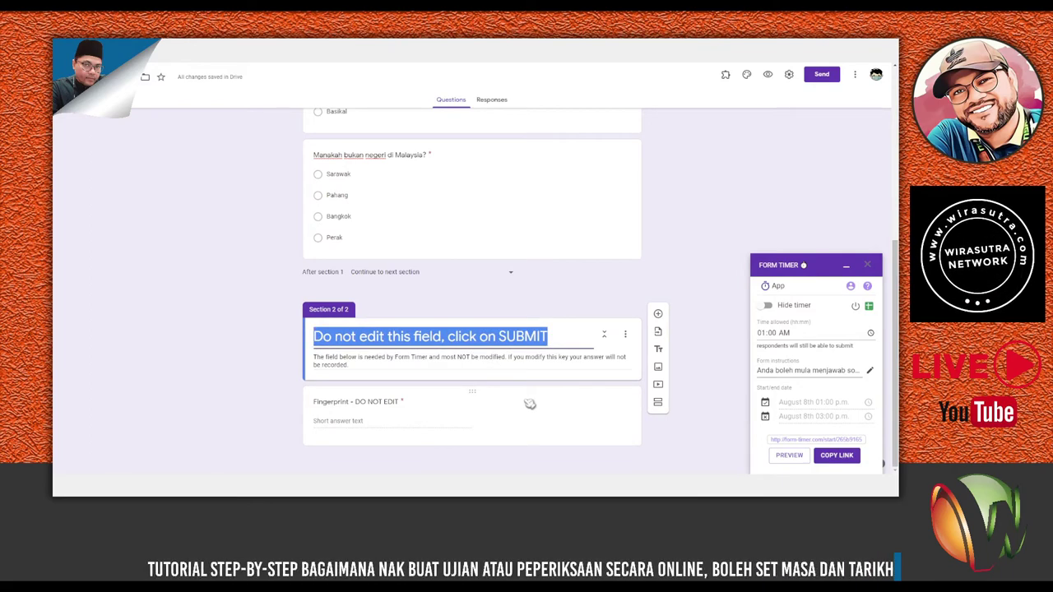
text(Jangan)
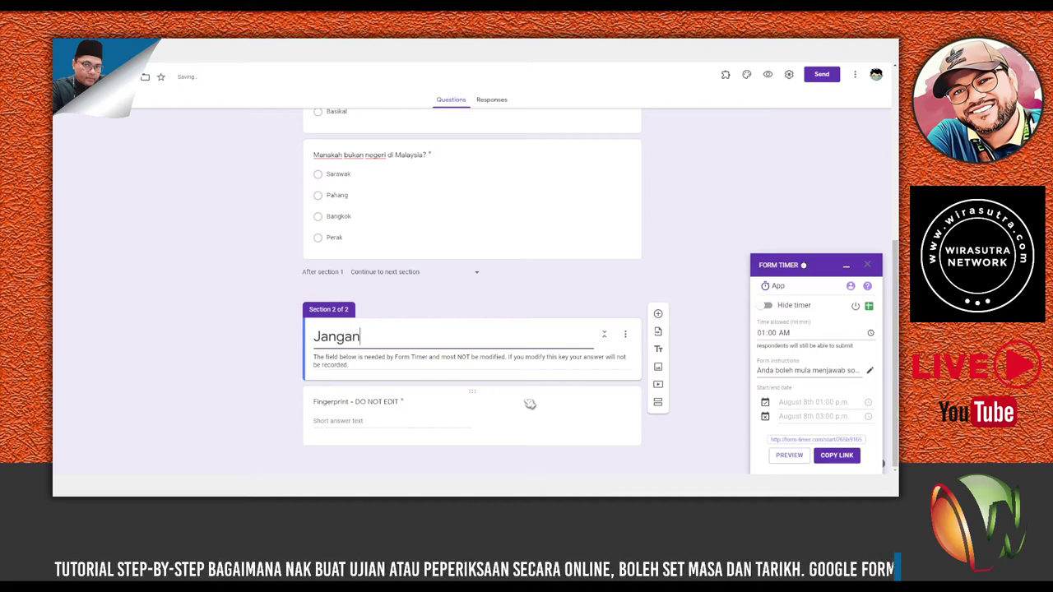
text( ed)
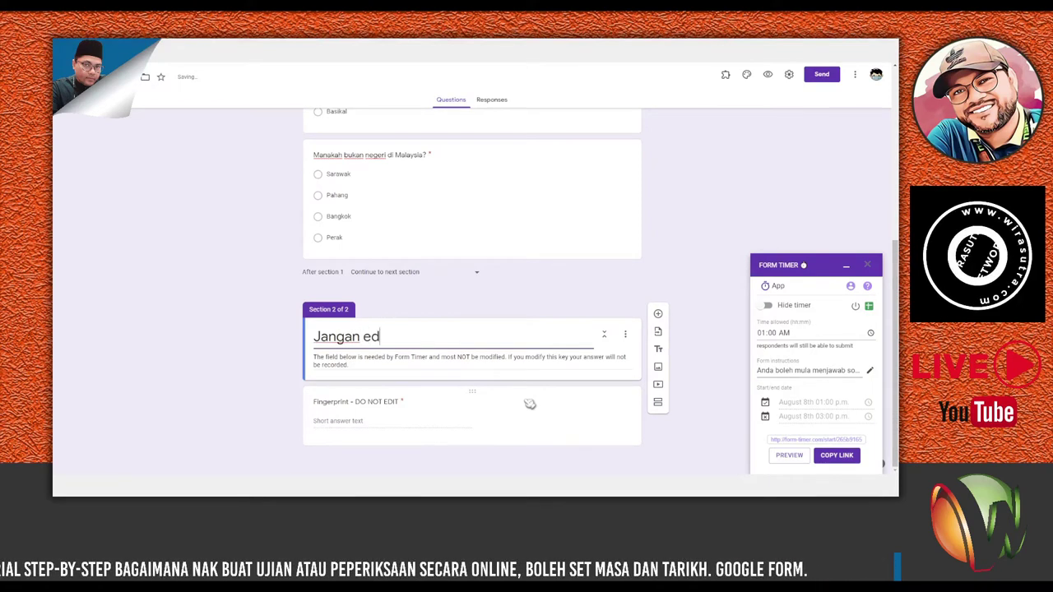
text(it/ubah)
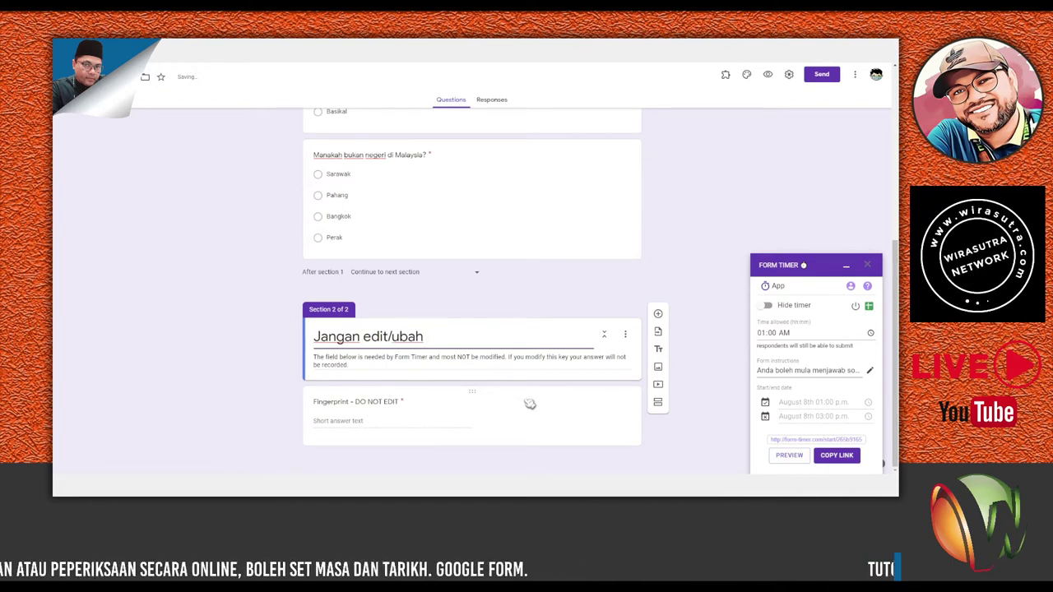
text( di)
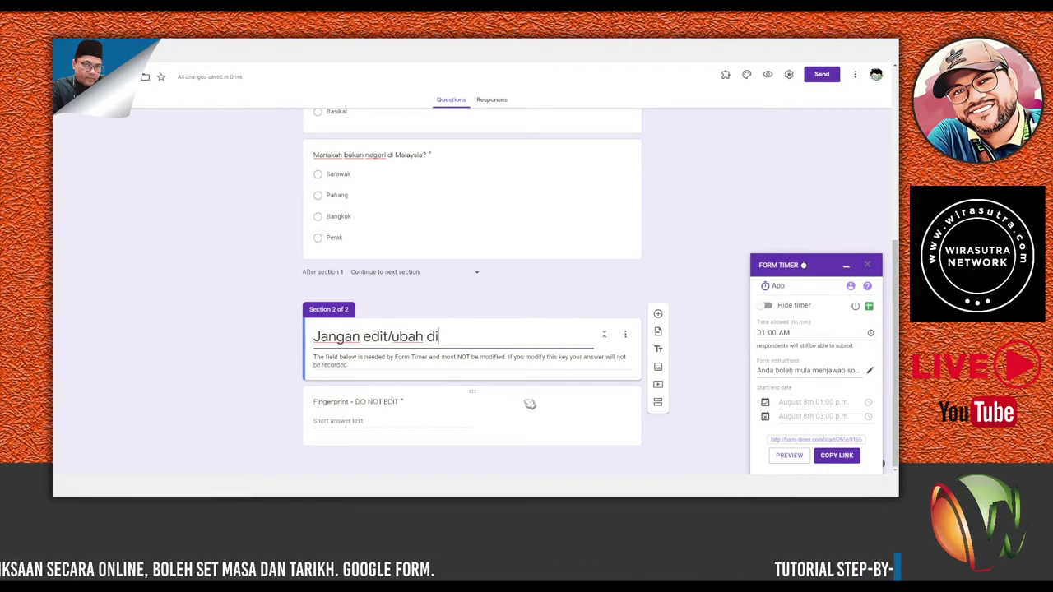
text( bawah)
Replace the Section 2 description with 'Sekiranya diubah, rekod masa menjawab anda tidak akan dikira'.
triple_click(326, 362)
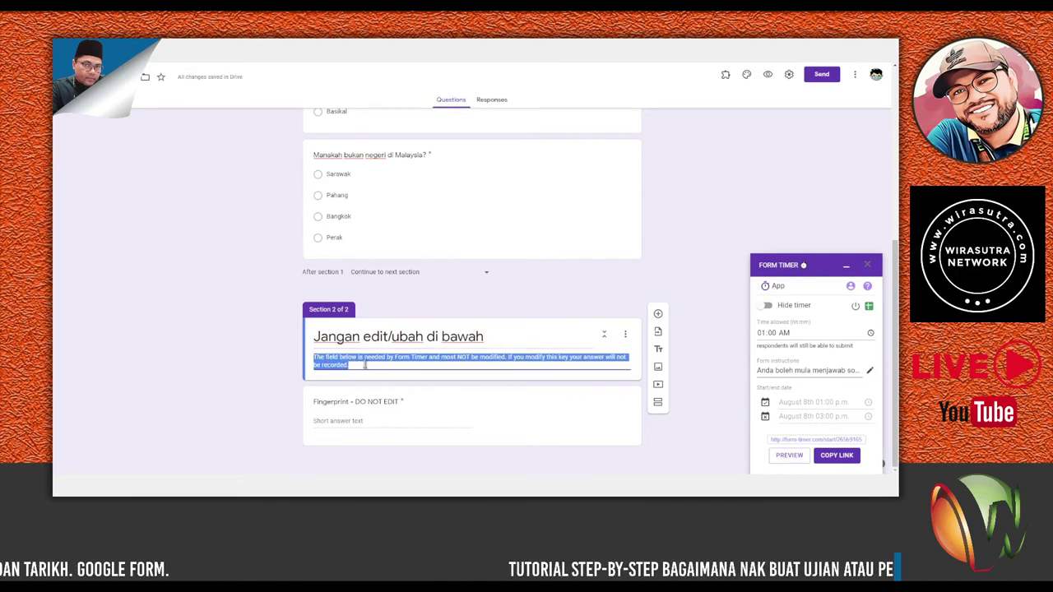
text(Sekiranya)
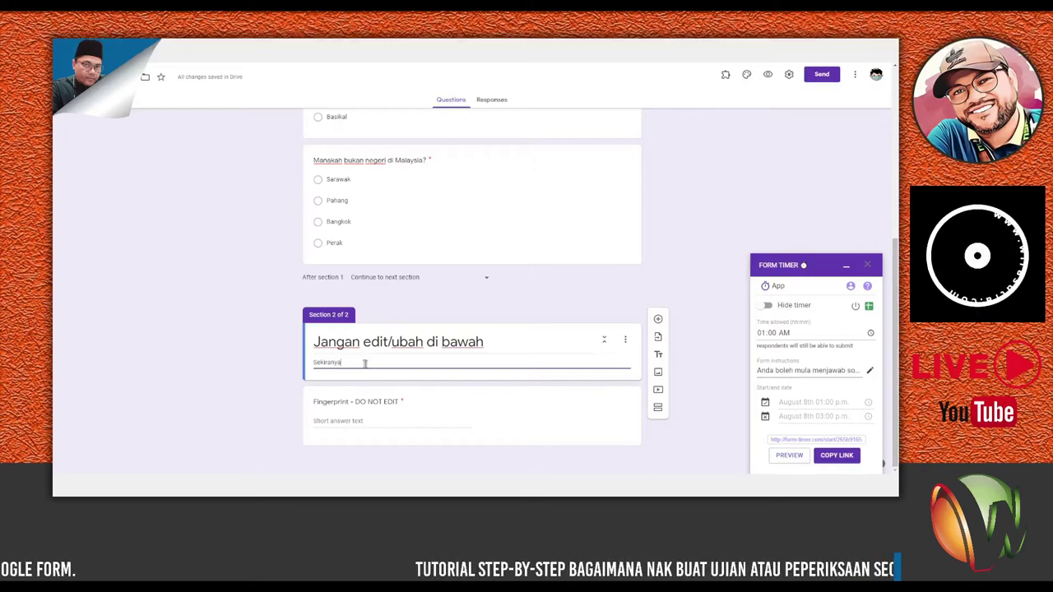
text( di)
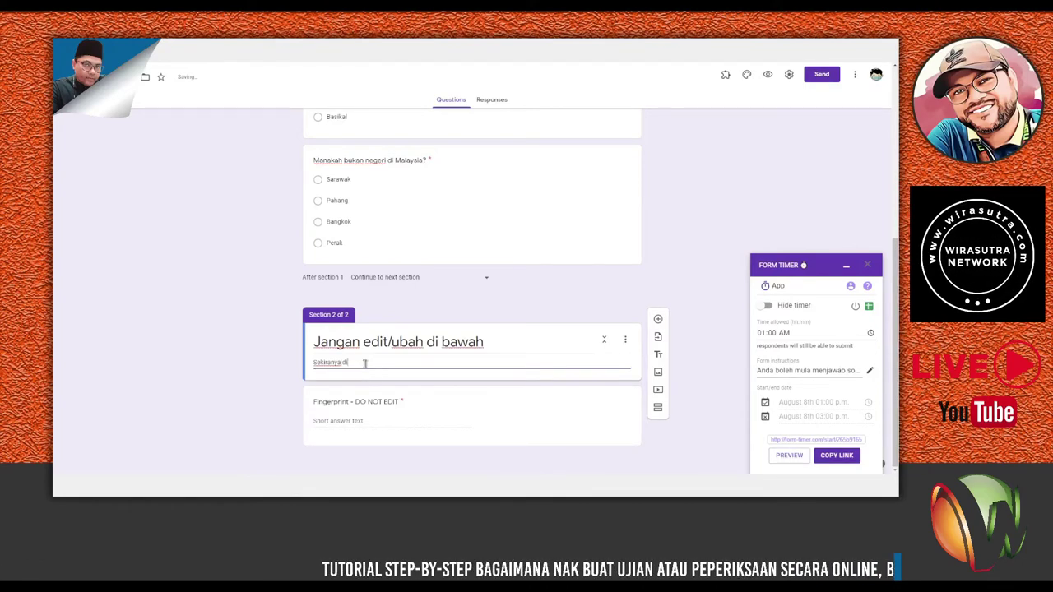
text(ubah, rekod masa menjawab anda tidak)
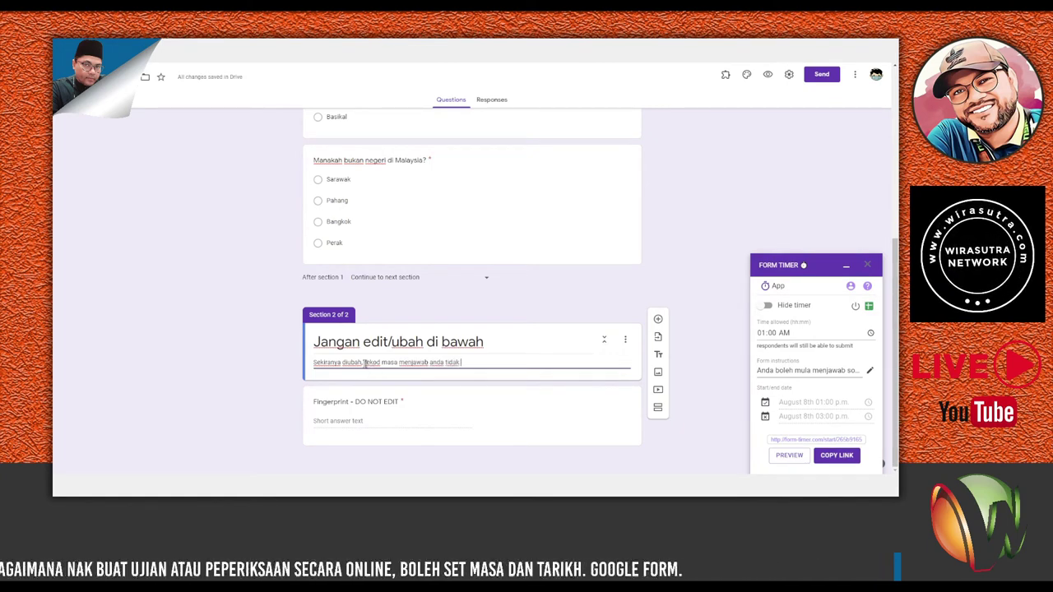
text( akan diki)
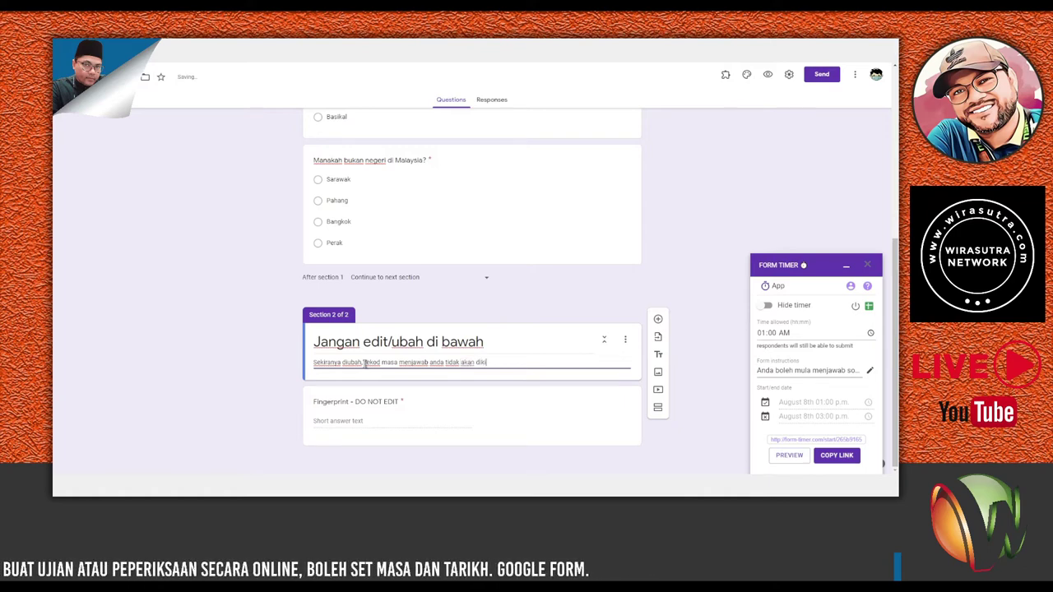
text(ra)
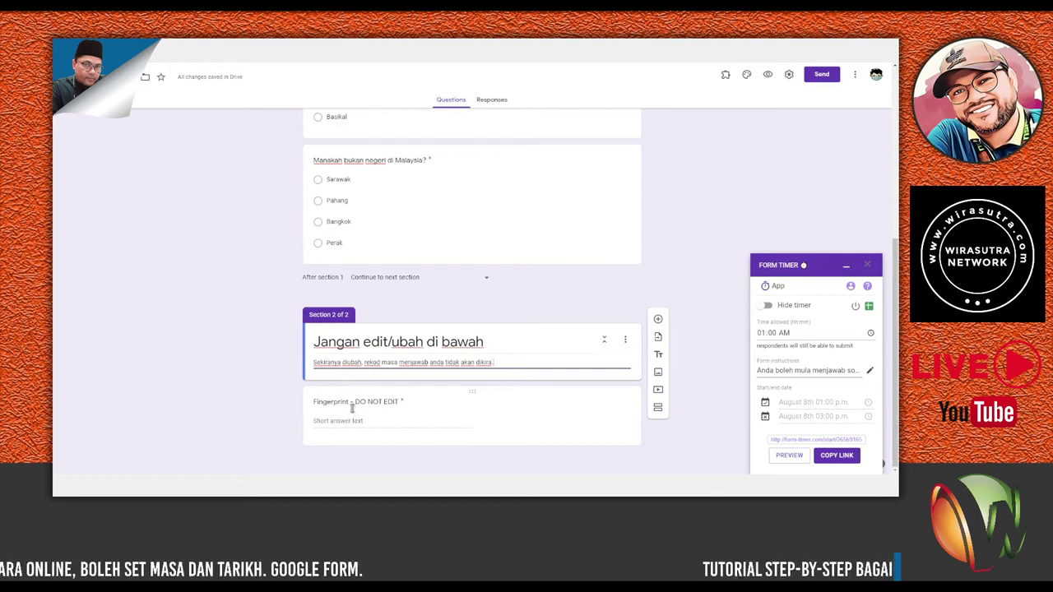
Retitle the question 'Fingerprint - JANGAN EDIT' and set its error to 'ID/Kod hendaklah sepertimana dipaparkan di atas sebelah kanan'.
click(354, 401)
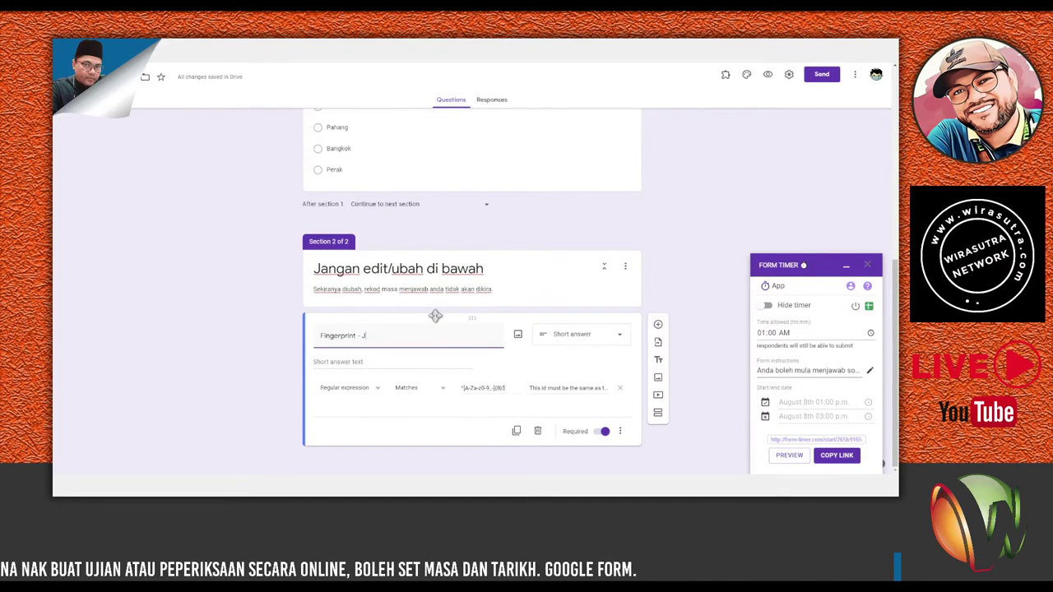
text(a)
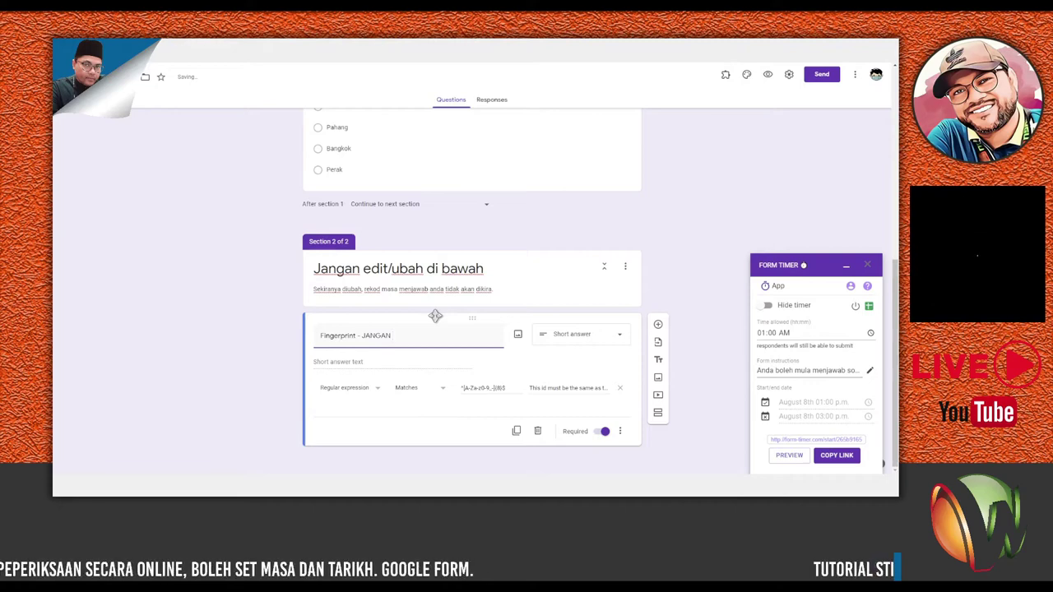
text(NGAN EDIT)
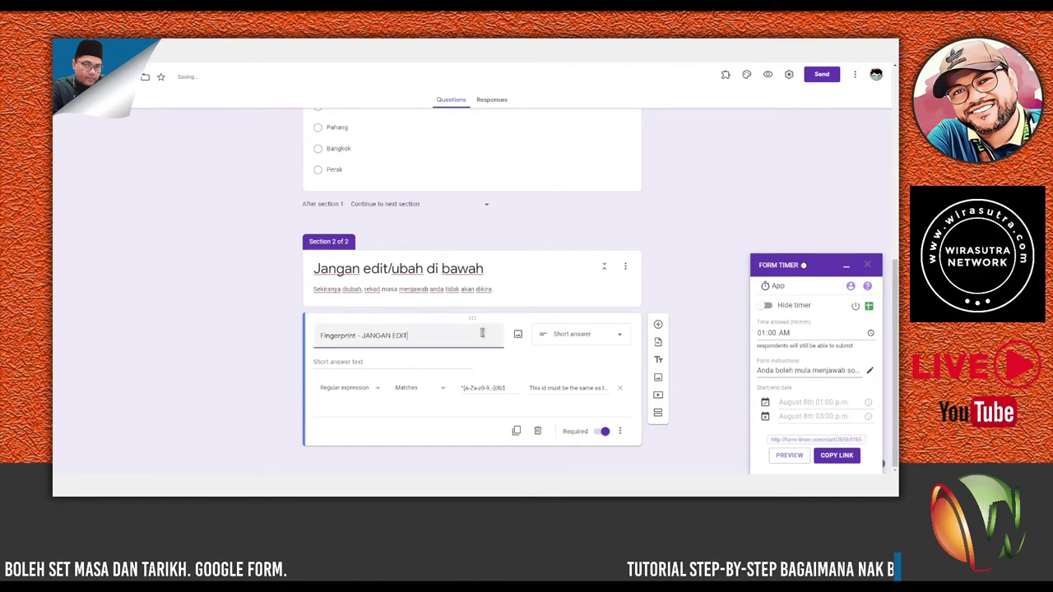
click(589, 388)
drag(531, 389, 608, 420)
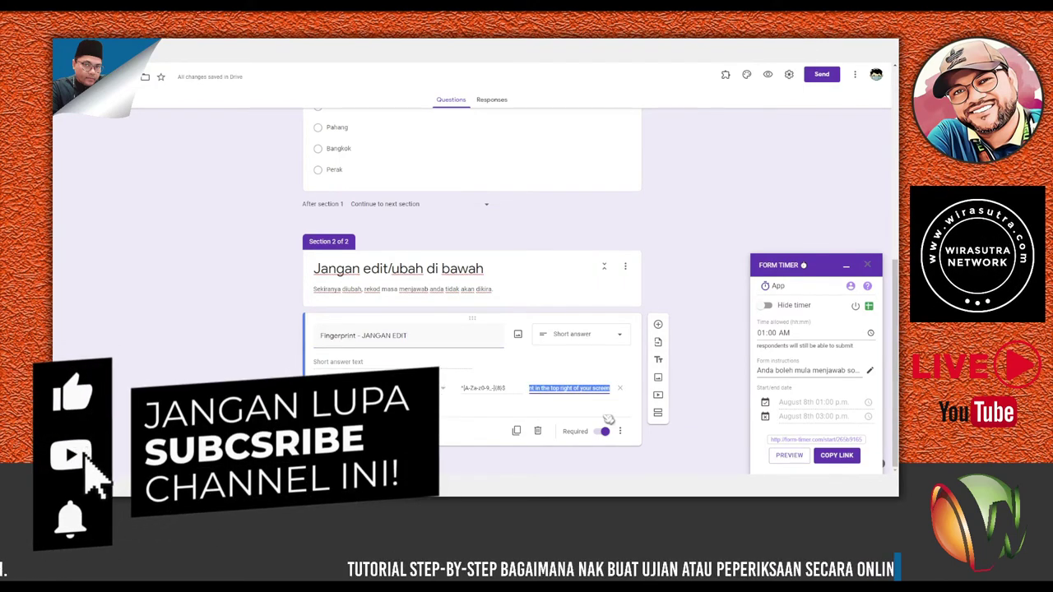
text(ID)
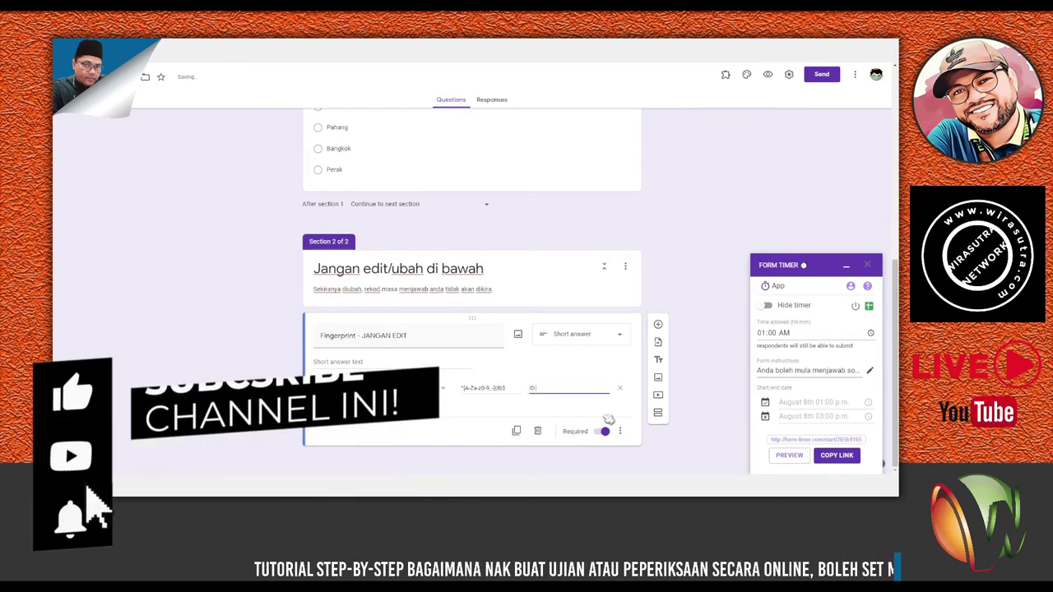
text(/)
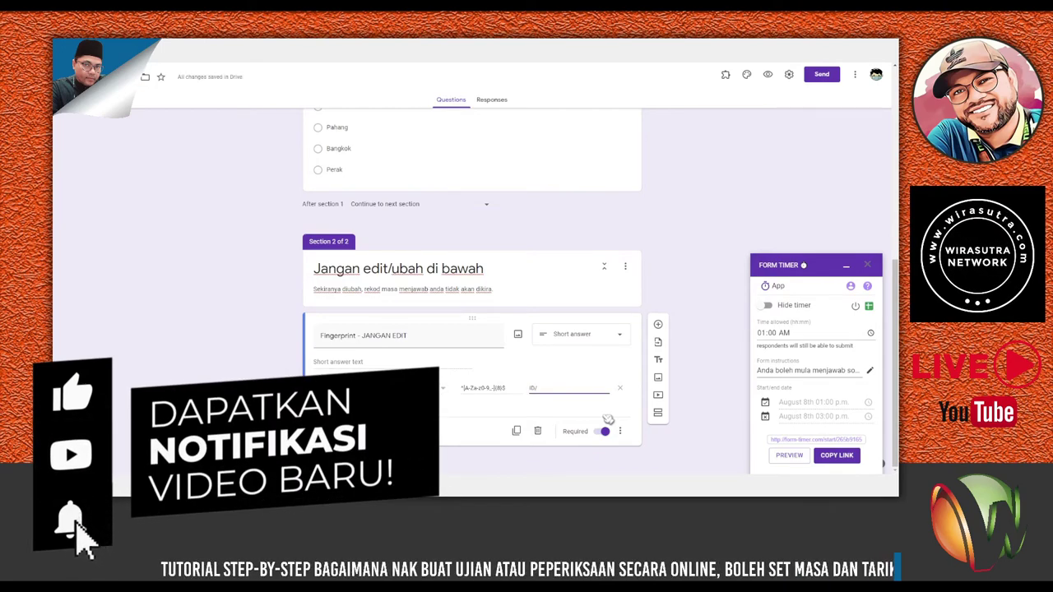
text(Kod hendaklah seperti)
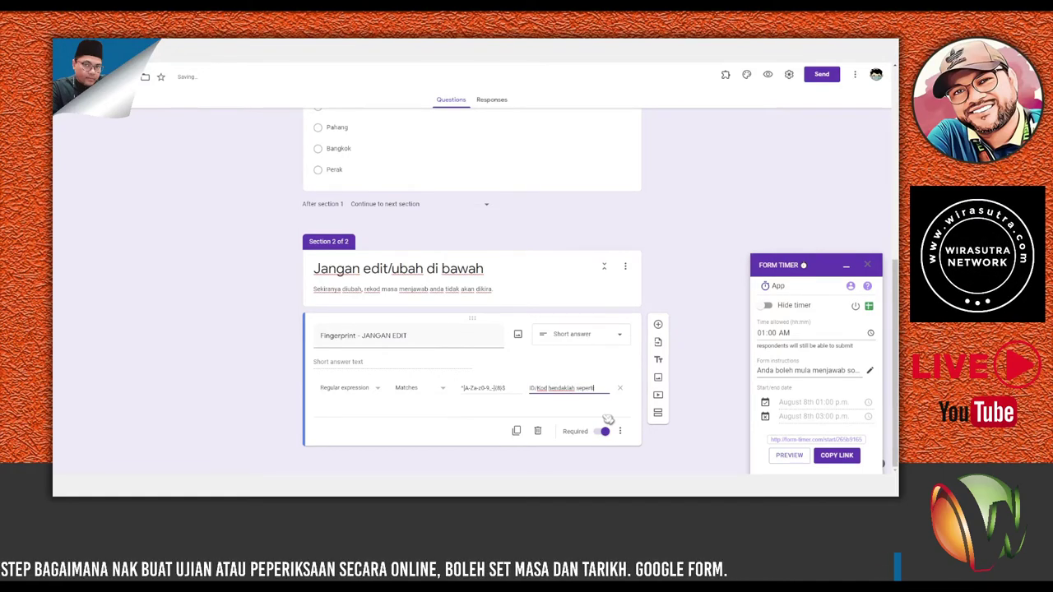
text(mana d)
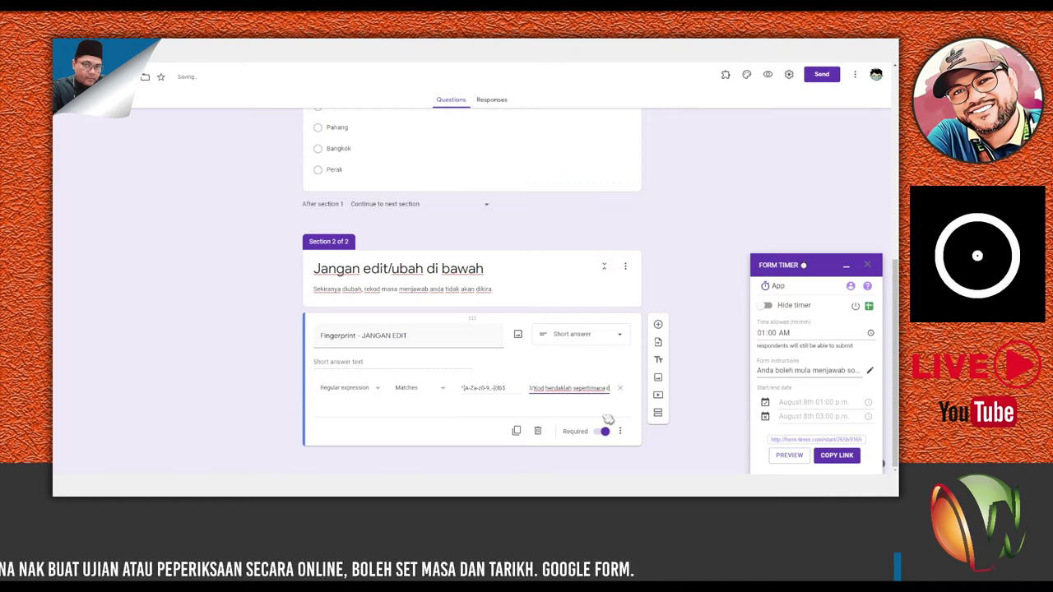
text(ipaparkan di)
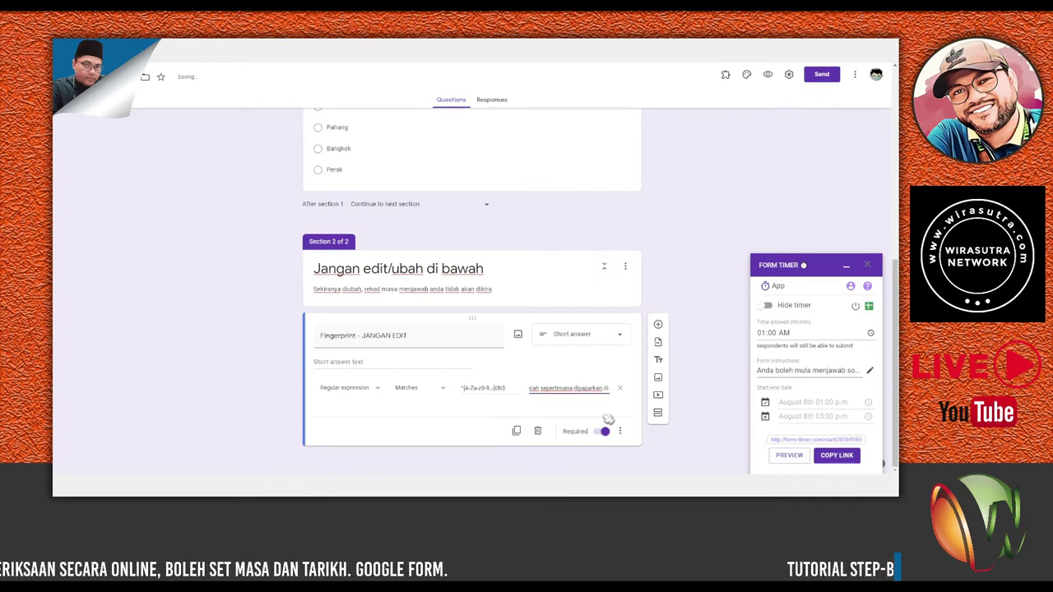
text( atas sebelah kanan)
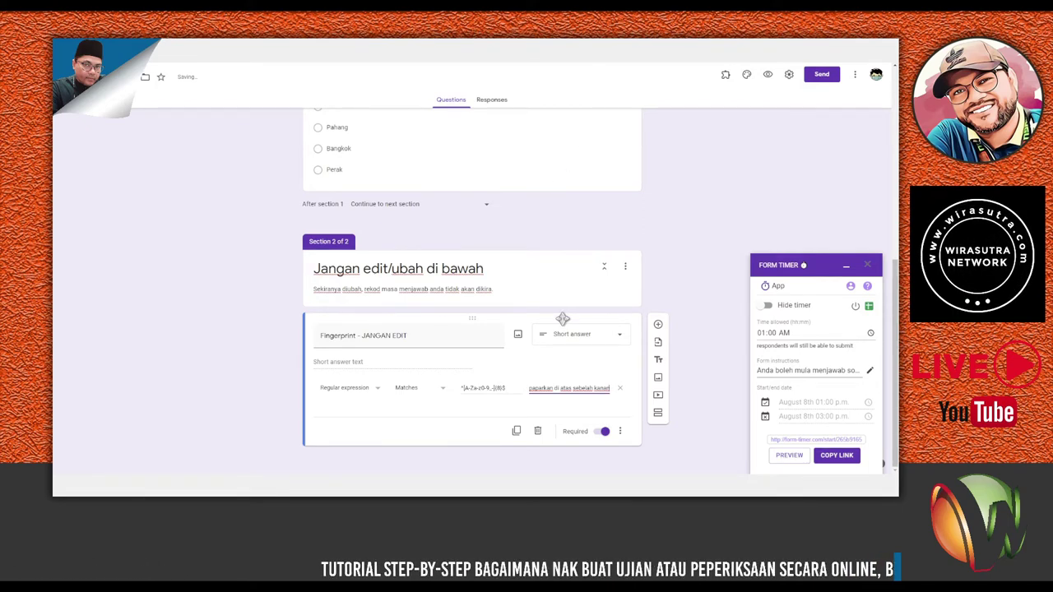
Check the form's shareable link under Send, then copy the Form Timer start link.
scroll(559, 374, up, 5)
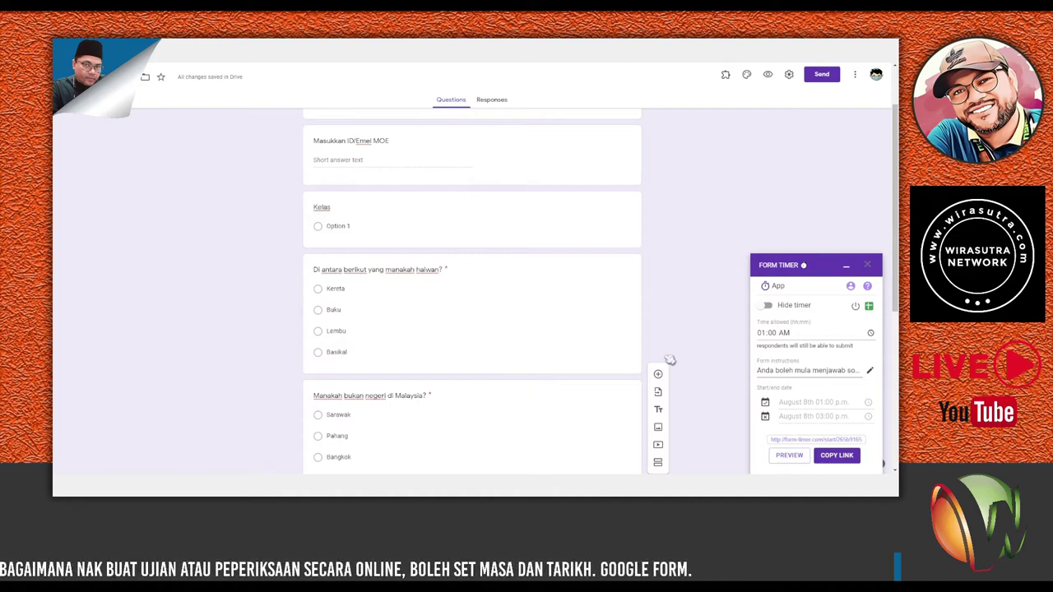
scroll(571, 271, up, 2)
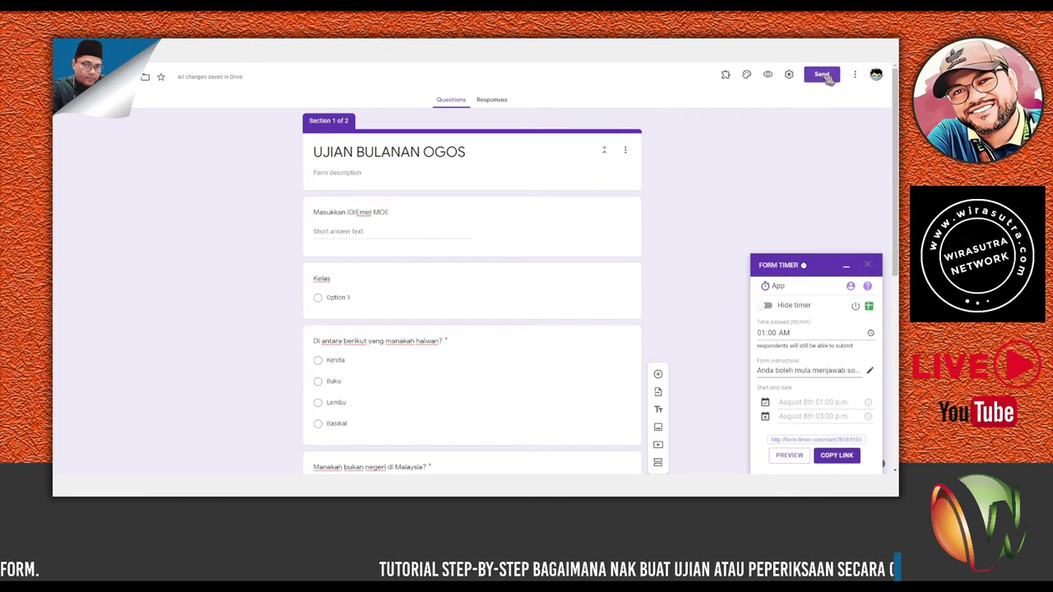
click(822, 75)
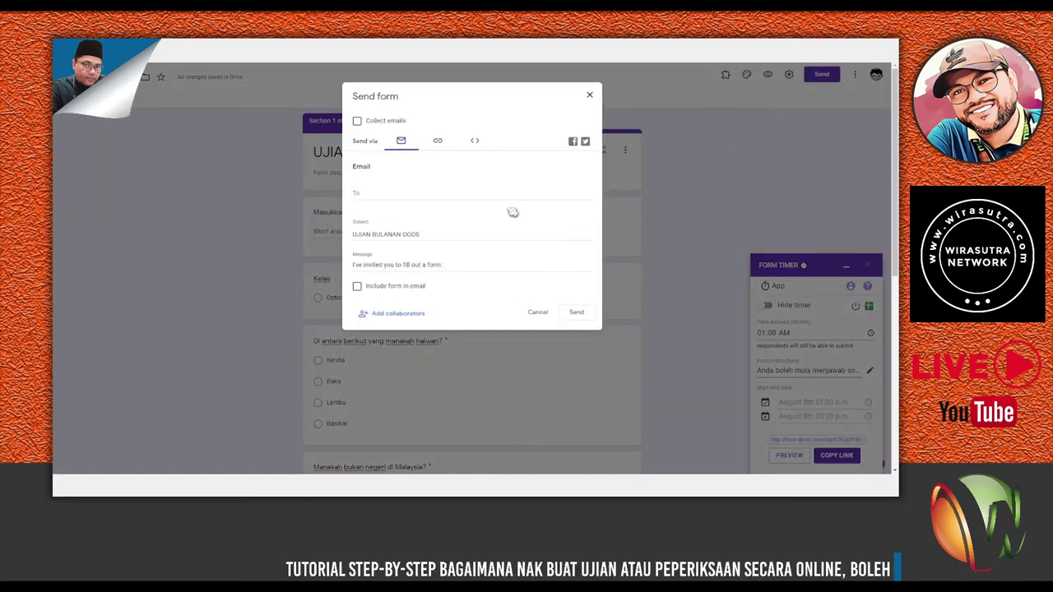
click(438, 143)
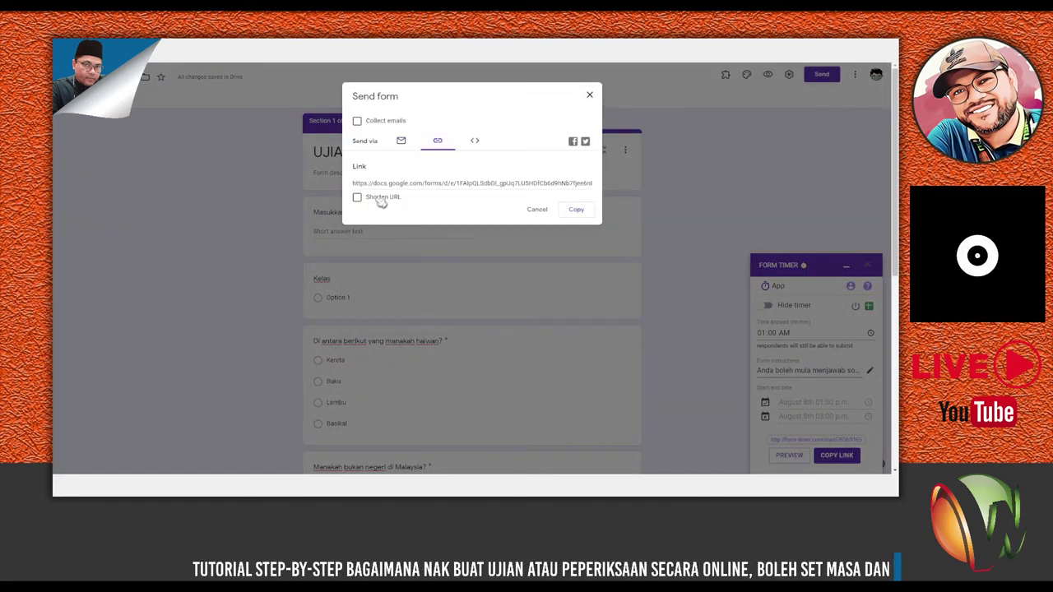
click(537, 210)
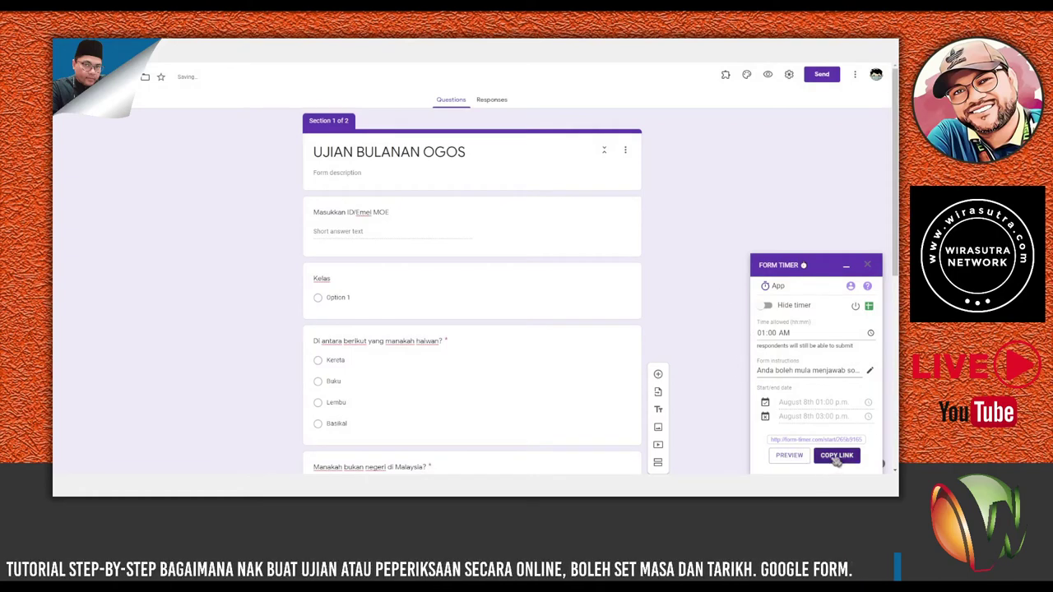
click(837, 459)
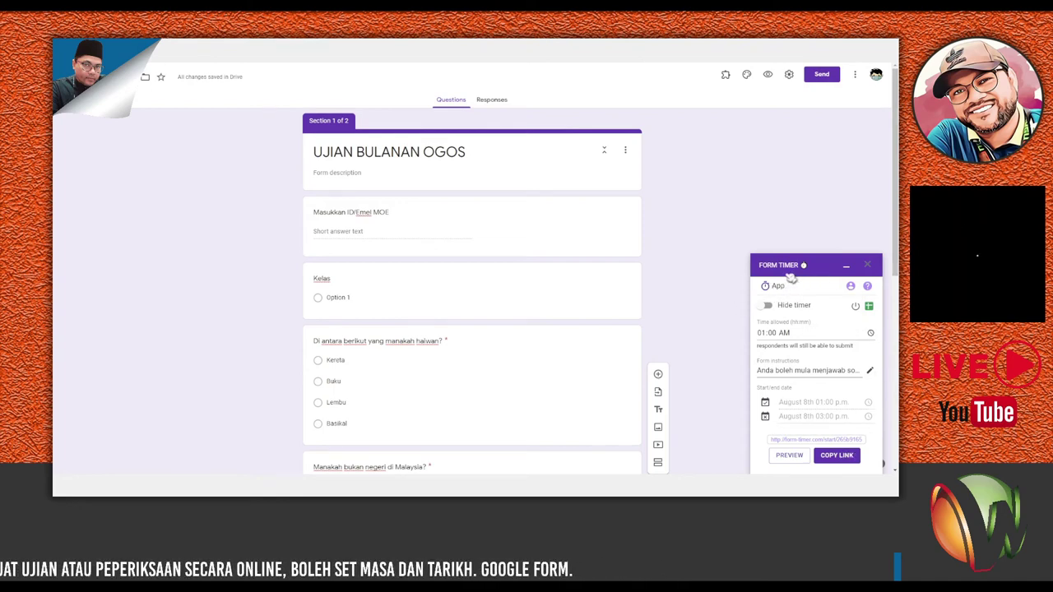
click(837, 459)
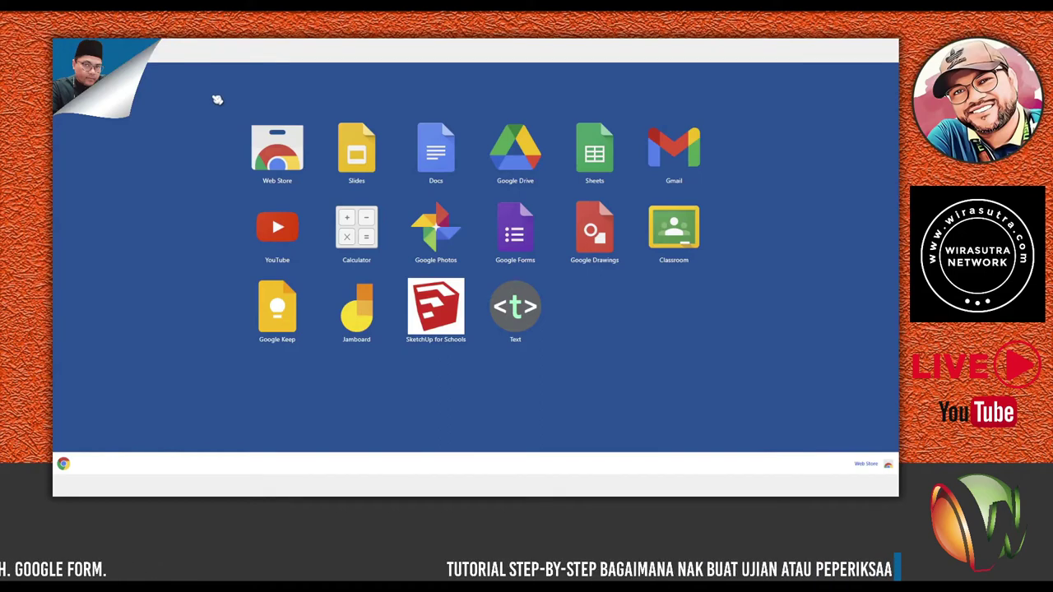
Open the copied timer link, enter the student's full name, and start the exam.
text(https://form-timer.com/start/265b9165)
key(Return)
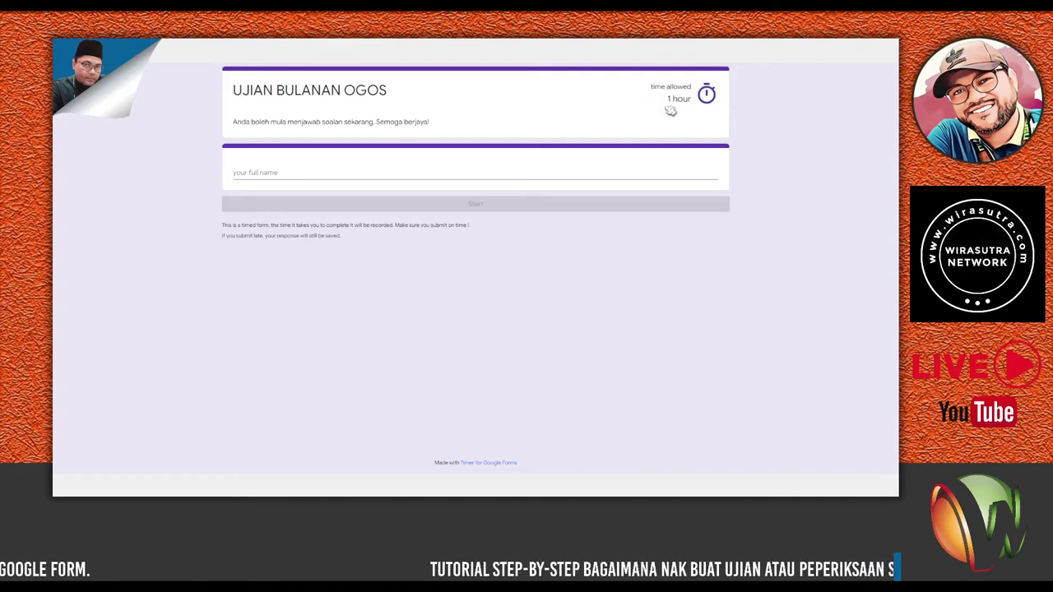
click(253, 173)
click(255, 172)
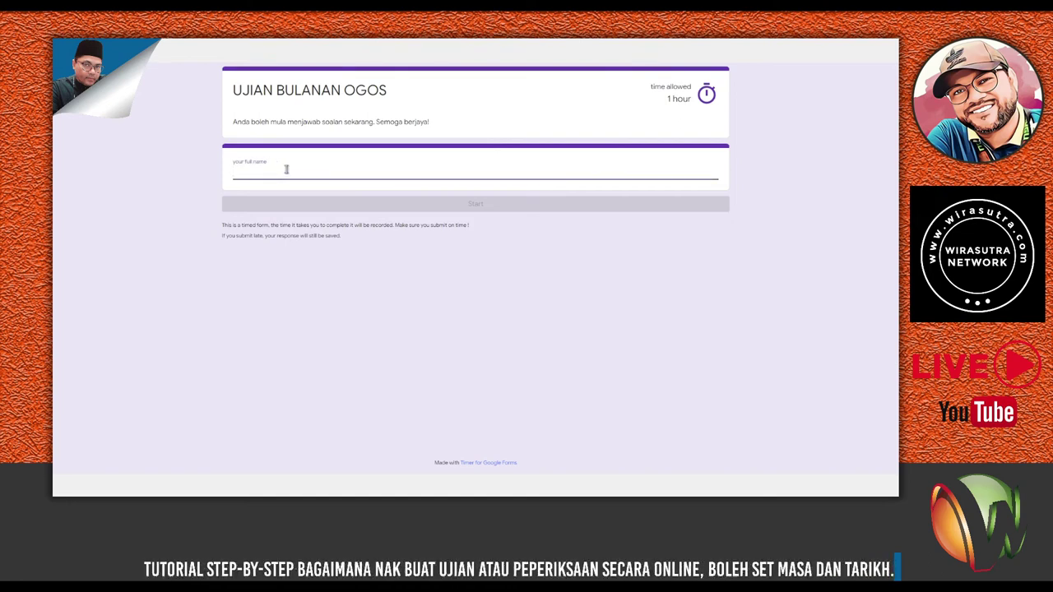
text(WAN)
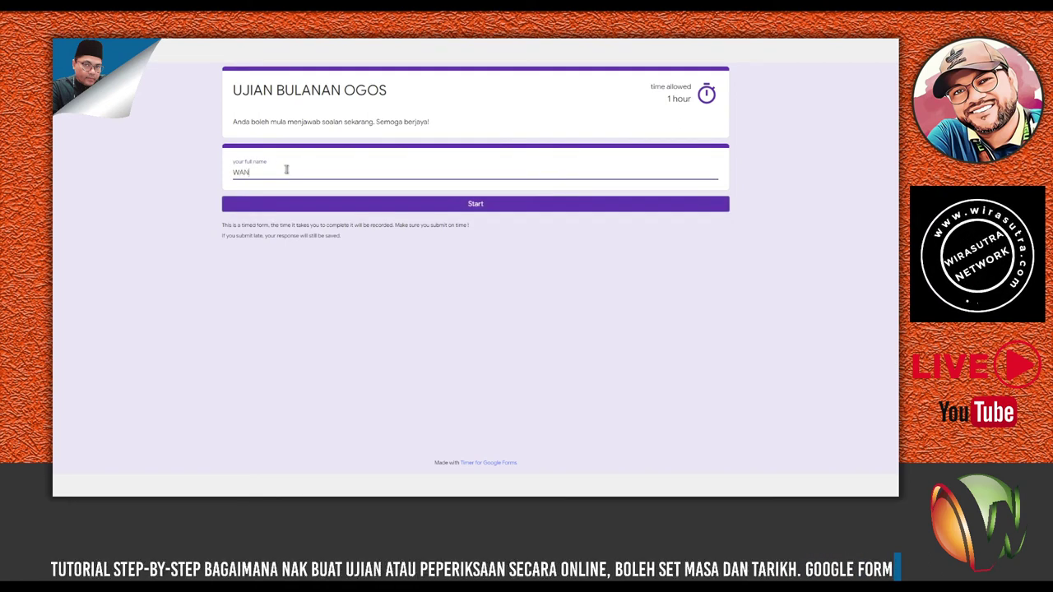
double_click(240, 172)
key(BackSpace)
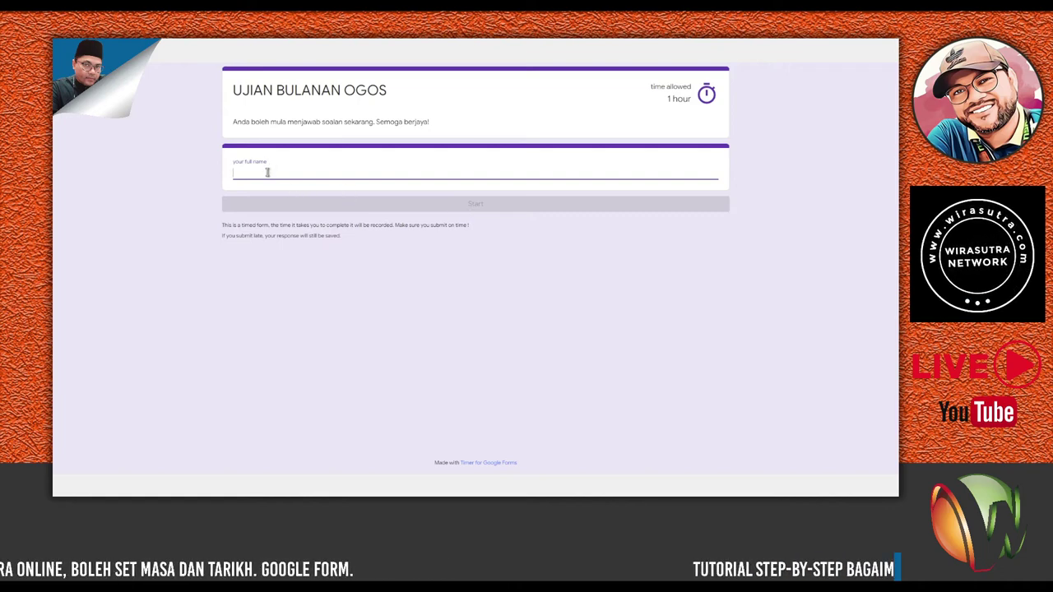
text(WAN)
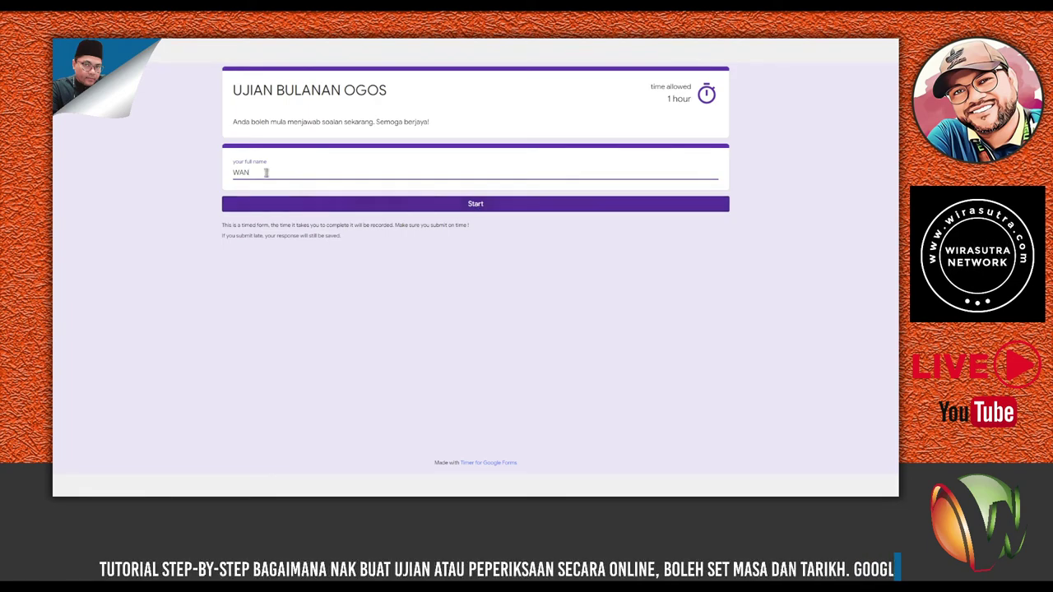
click(483, 208)
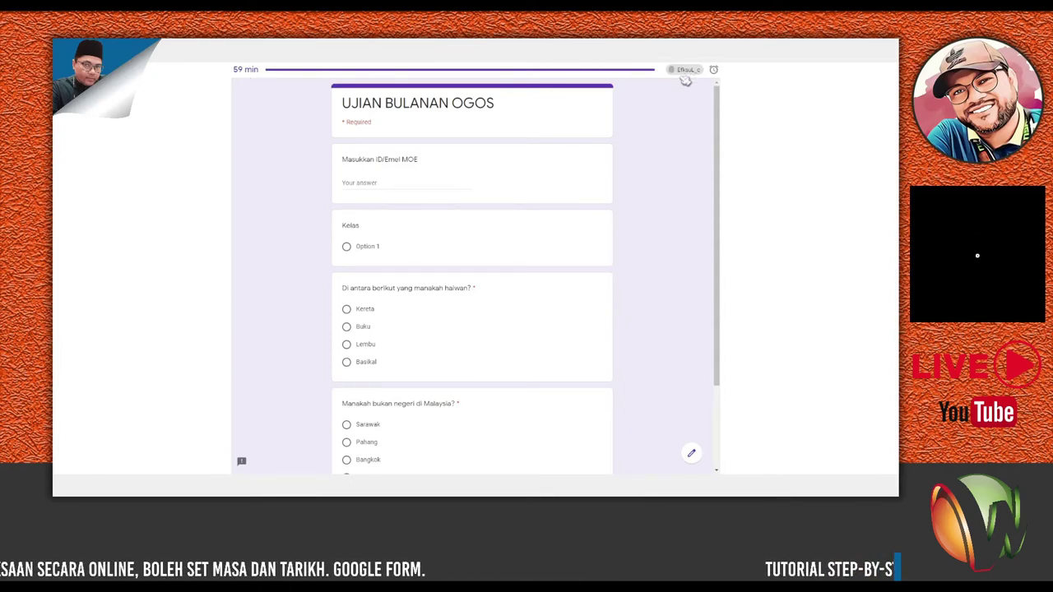
Scroll through the running exam's questions and show the timer's reminder alarm options.
scroll(669, 157, down, 3)
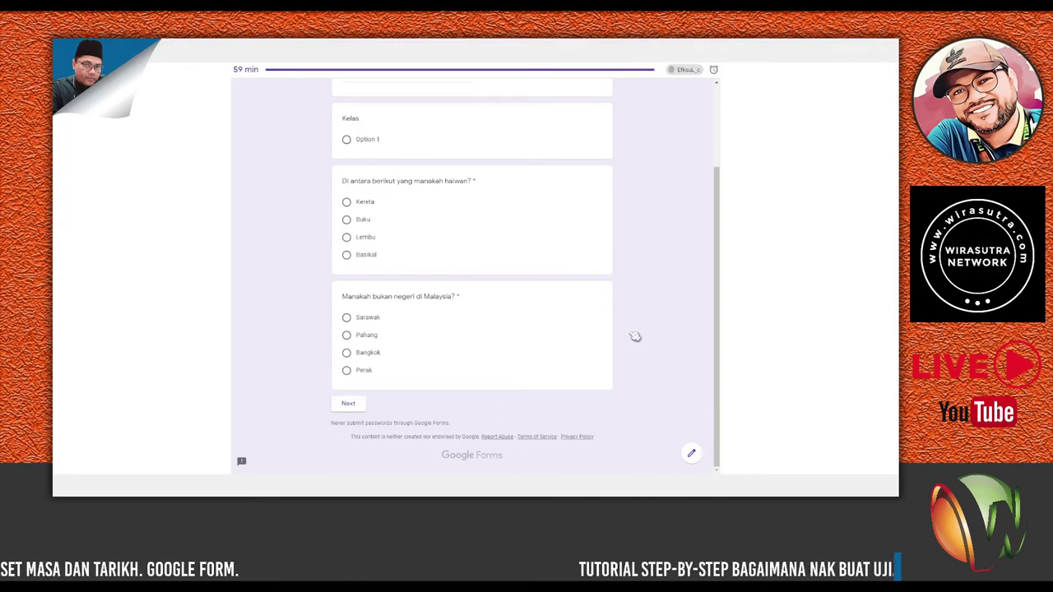
scroll(663, 136, up, 3)
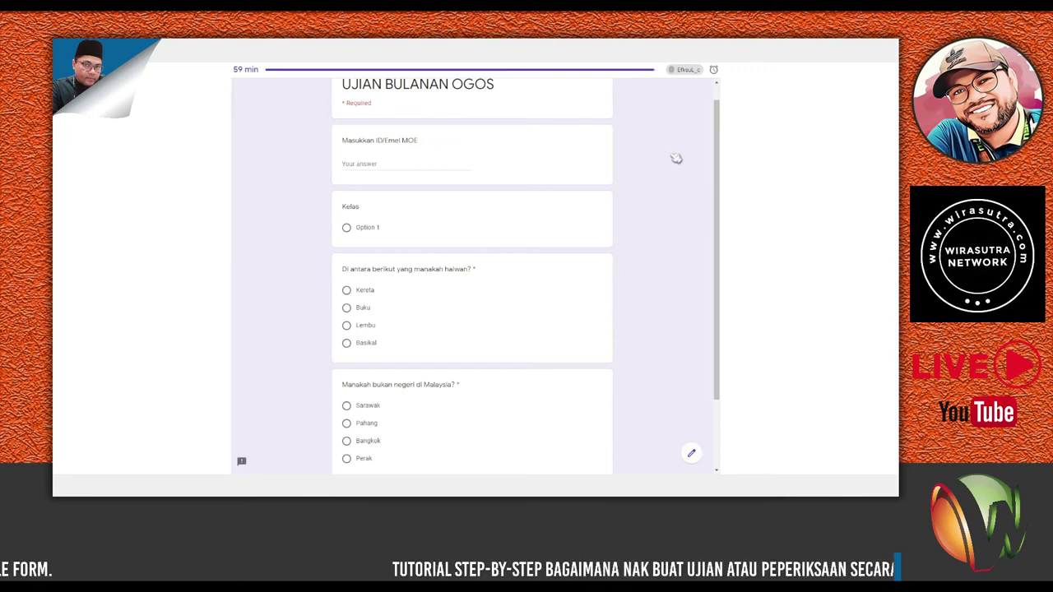
click(714, 70)
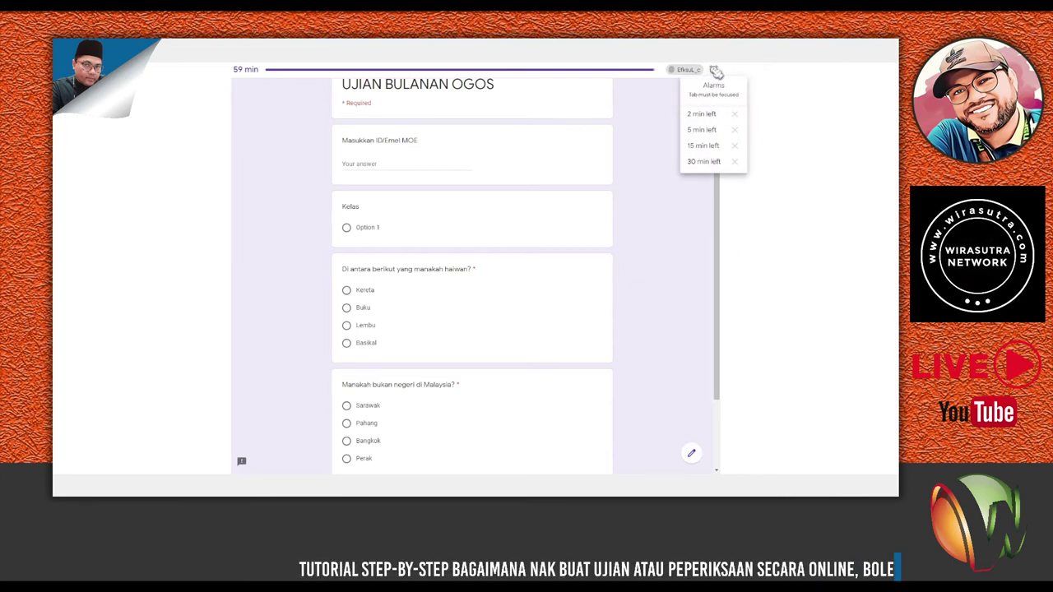
Check the exam timer's Alarms list for a 2-minute-left reminder, then close it.
click(709, 115)
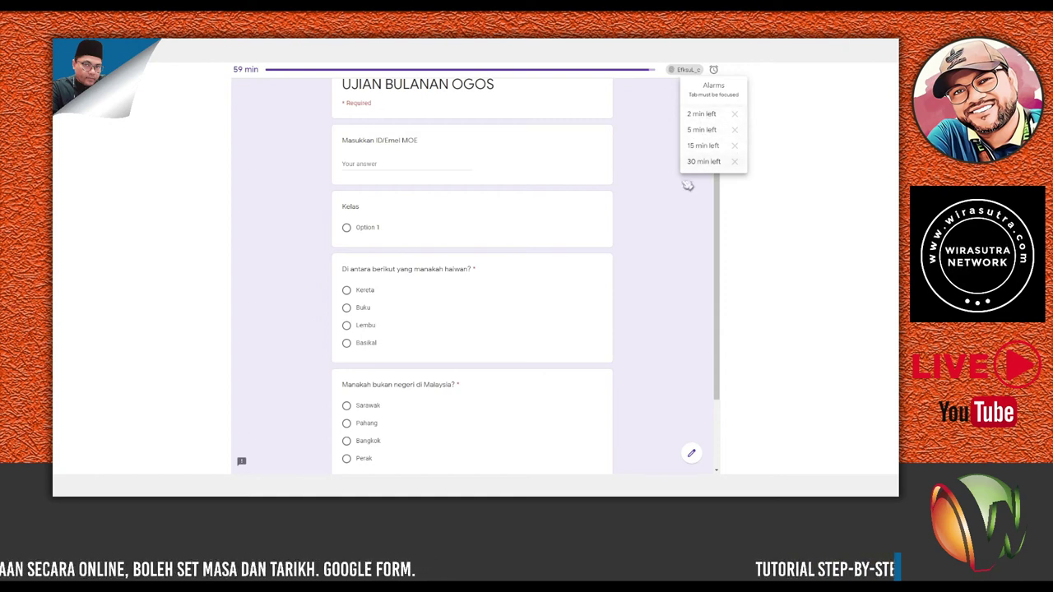
click(370, 182)
Enter a student ID, answer Option 1, Lembu and Bangkok, and go to the next section.
click(358, 163)
text(sahaidi)
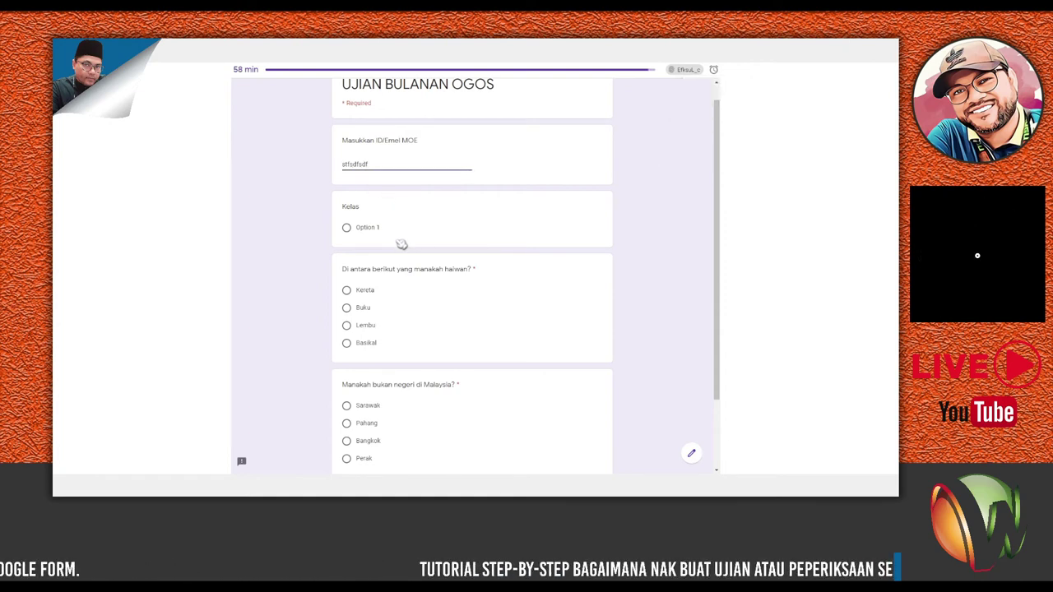
click(400, 238)
scroll(402, 237, down, 2)
click(348, 142)
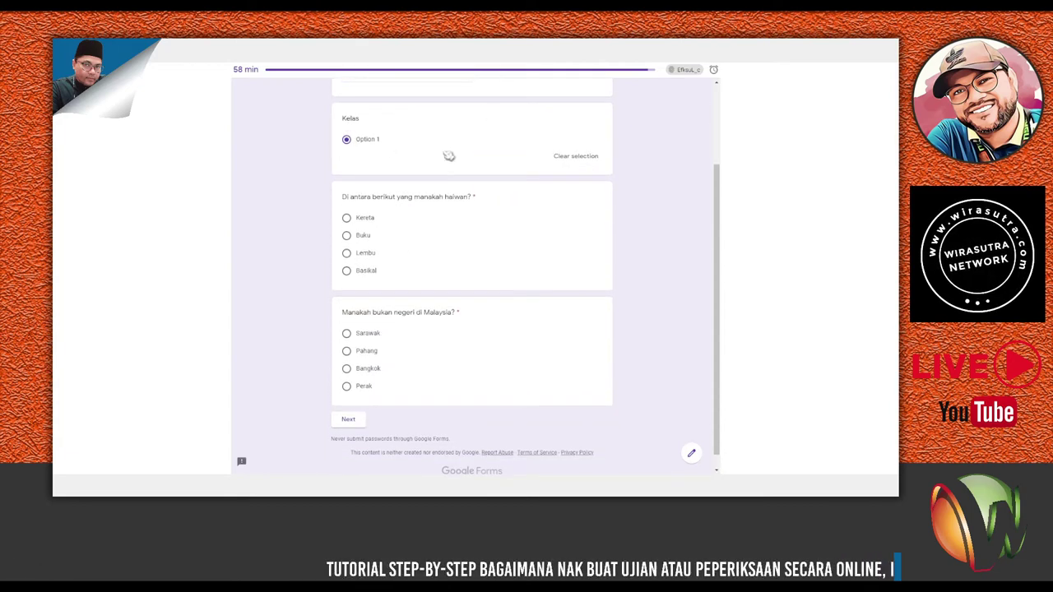
click(347, 254)
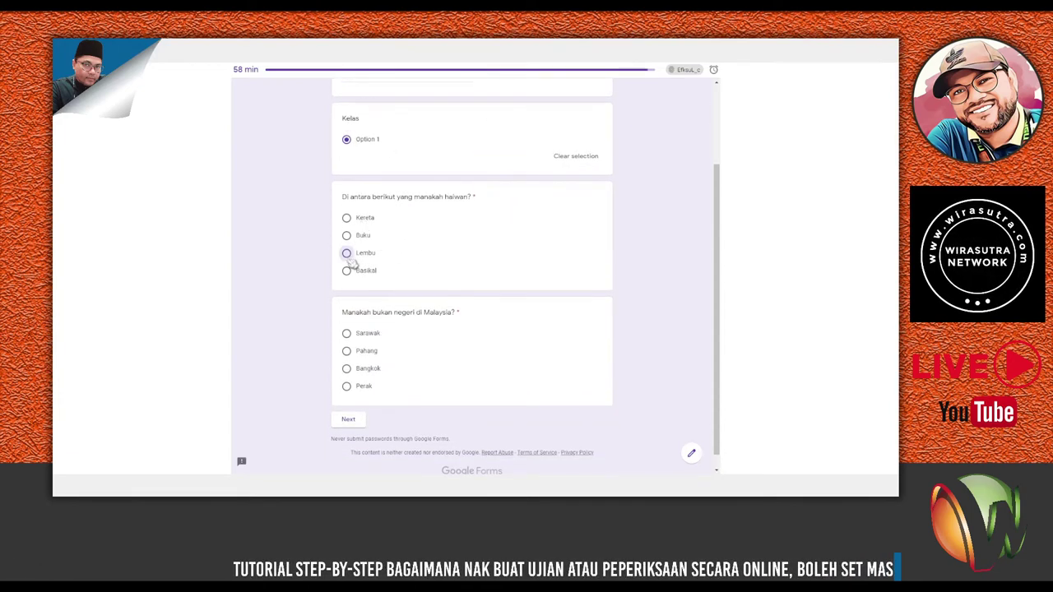
click(347, 368)
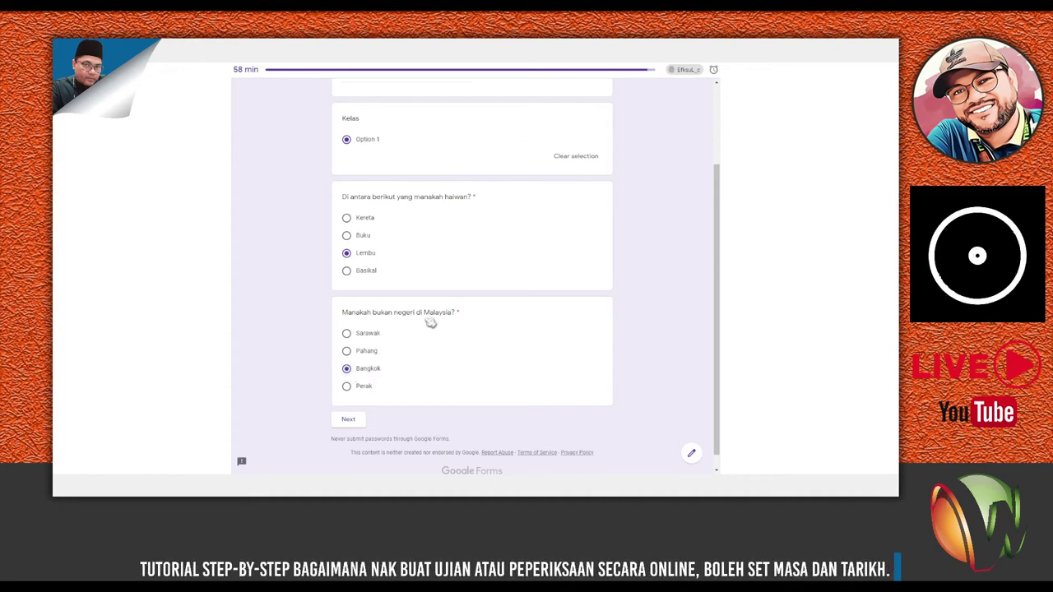
scroll(427, 327, down, 1)
click(349, 404)
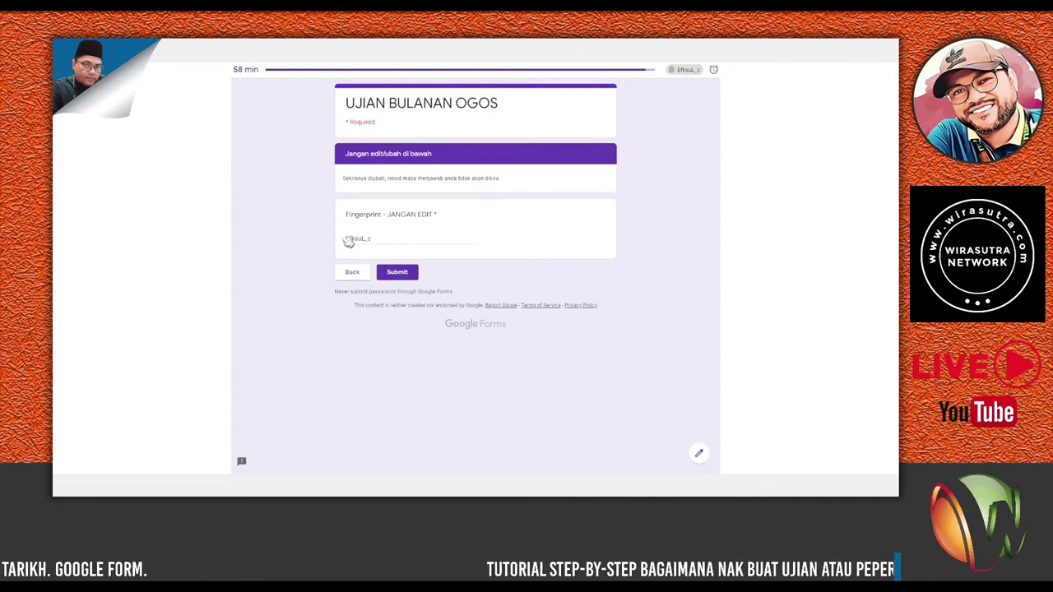
Clear the Fingerprint field and try submitting it empty, then with a wrong value.
drag(371, 240, 333, 241)
key(BackSpace)
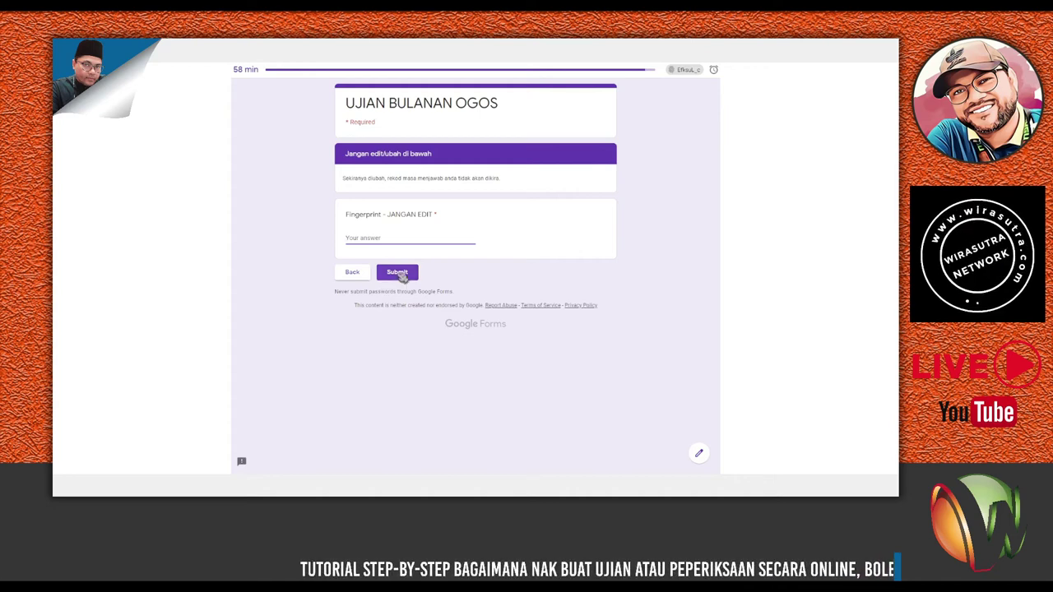
click(399, 273)
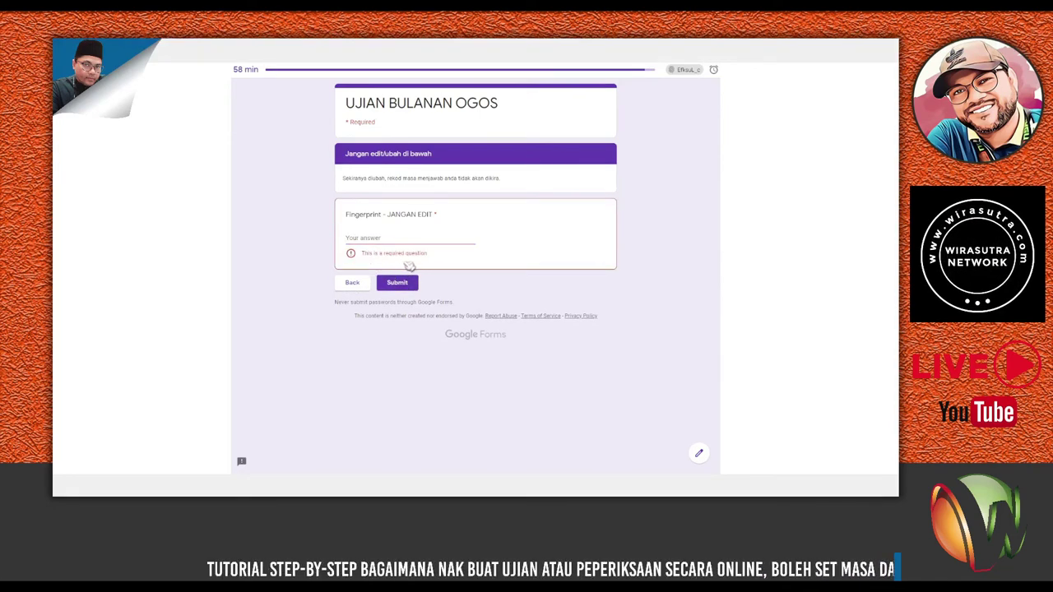
click(390, 237)
text(asdsa)
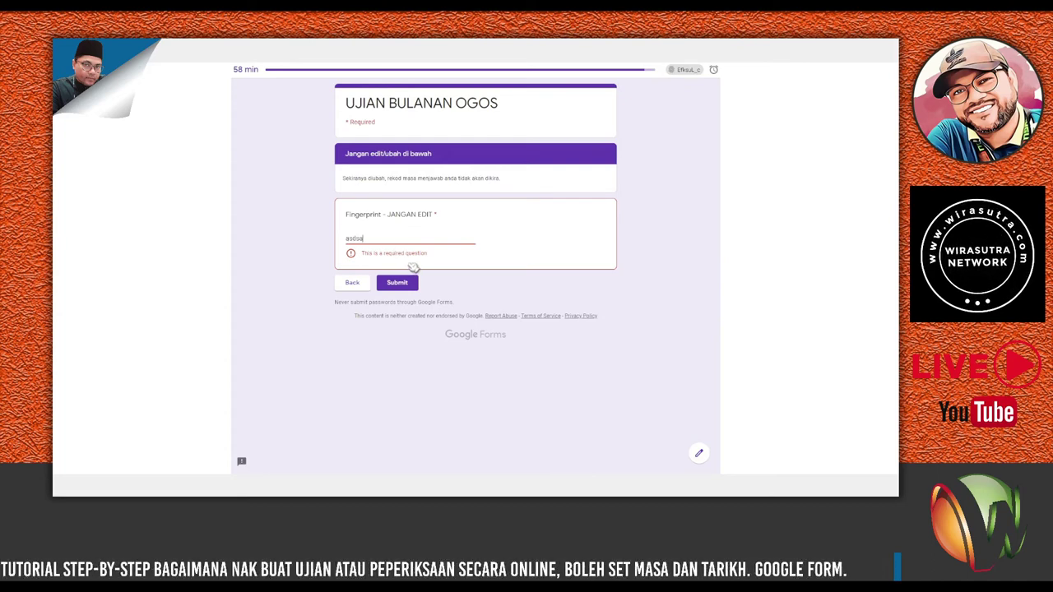
key(ctrl+a)
click(387, 283)
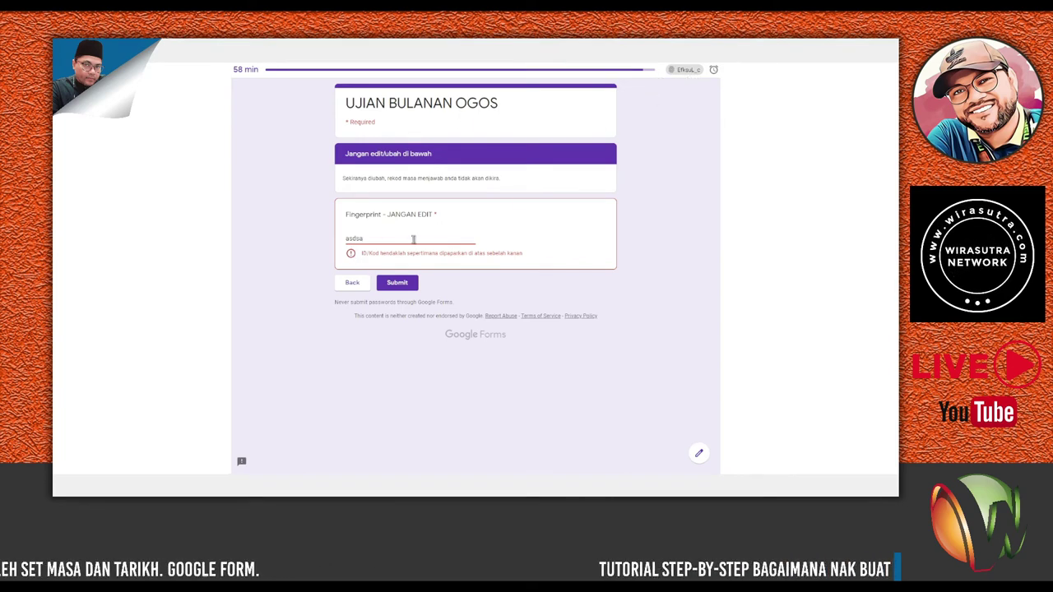
Replace the Fingerprint value with a different code and submit the exam response.
double_click(370, 238)
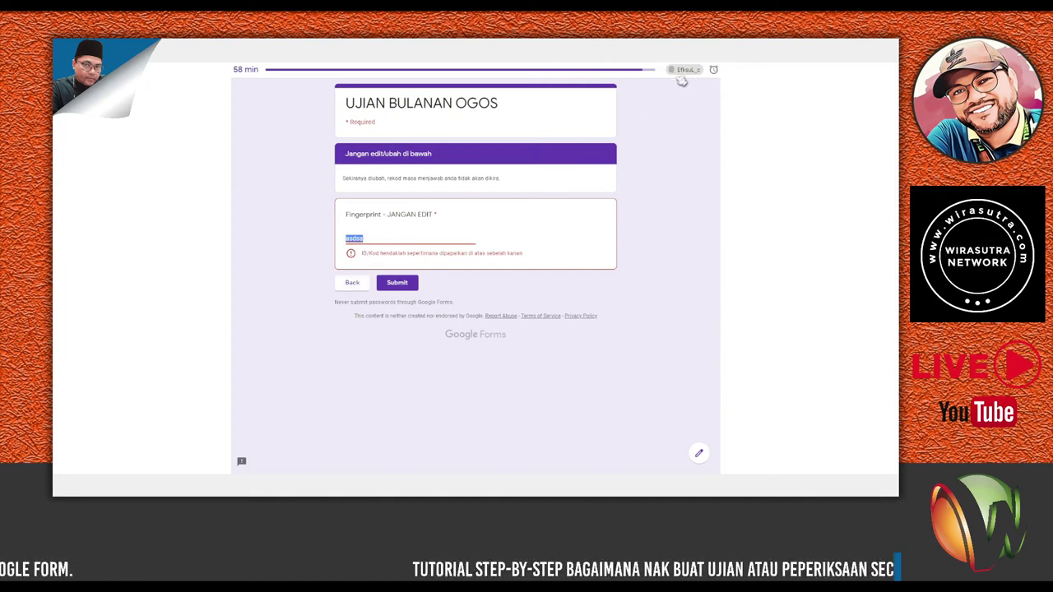
text(ad)
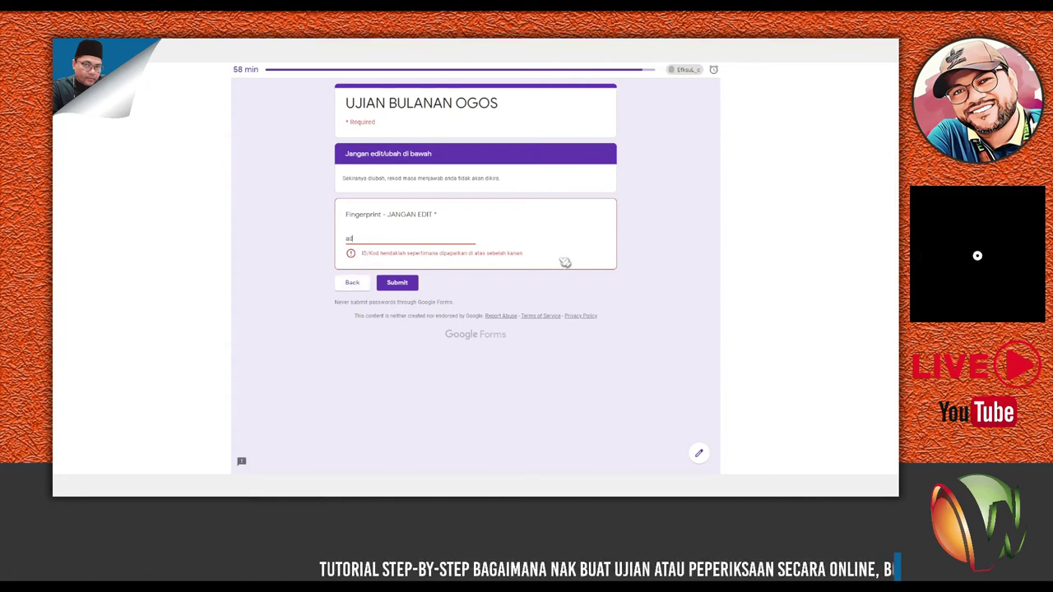
text(rfgyhj)
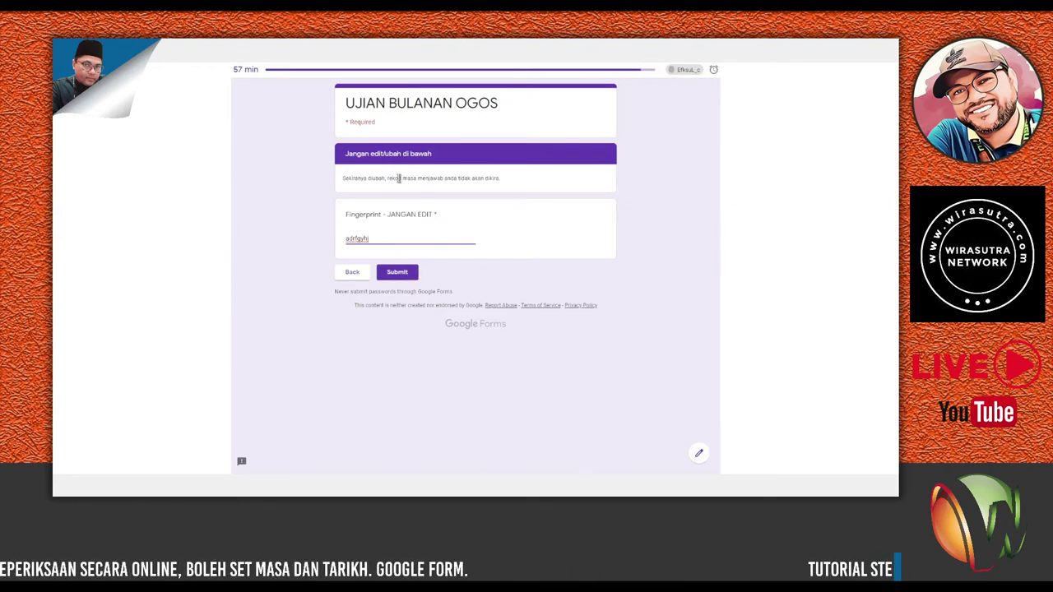
click(398, 273)
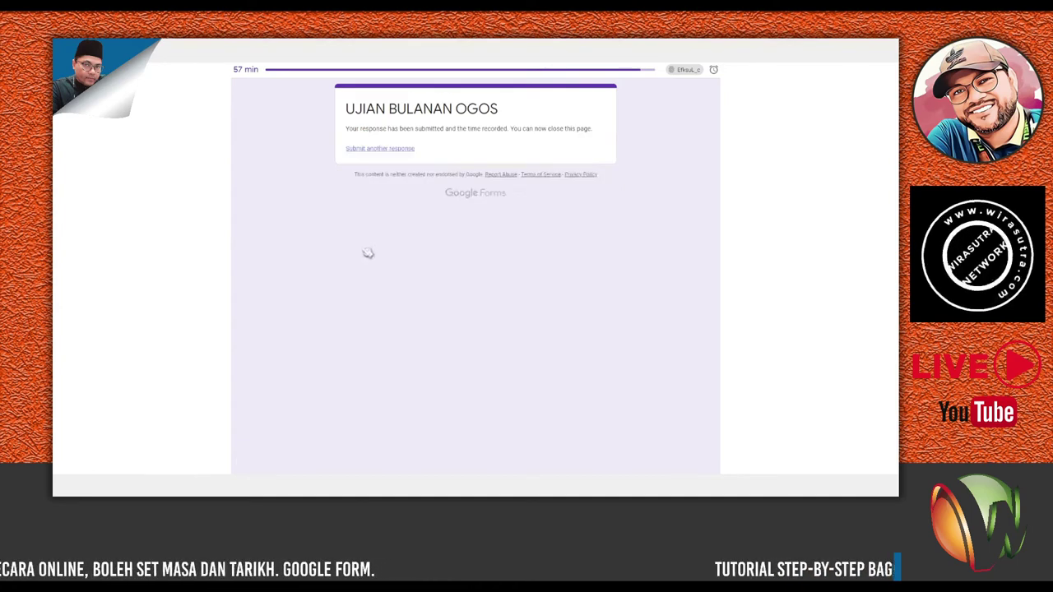
Return to the form editor, open the Form Timer responses link, then reach the timed start page.
key(ctrl+w)
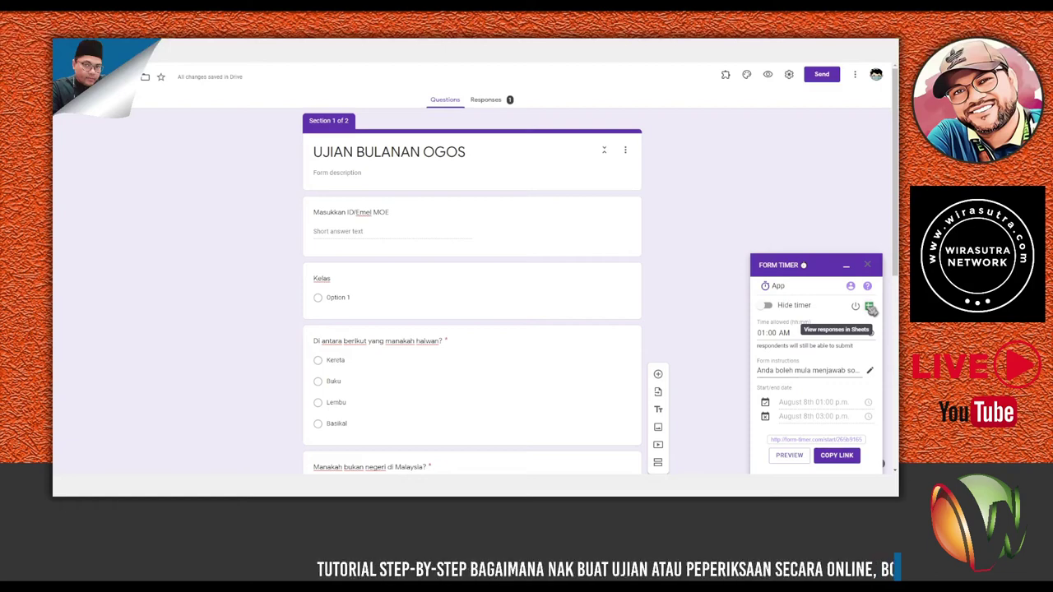
click(871, 308)
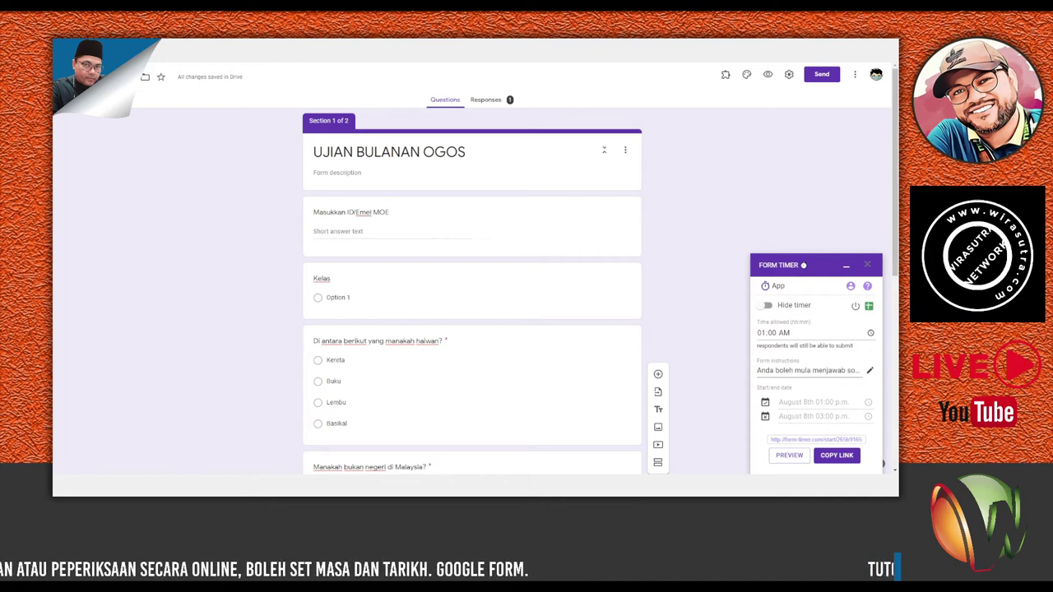
key(ctrl+Tab)
key(ctrl+Tab)
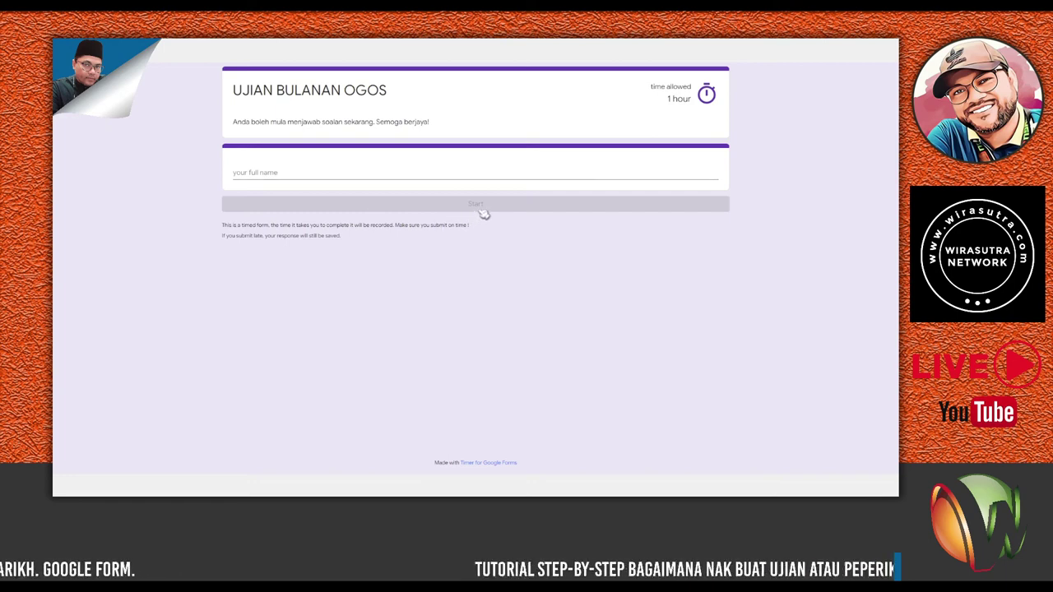
Enter the respondent's full name and start a second timed exam attempt.
click(299, 171)
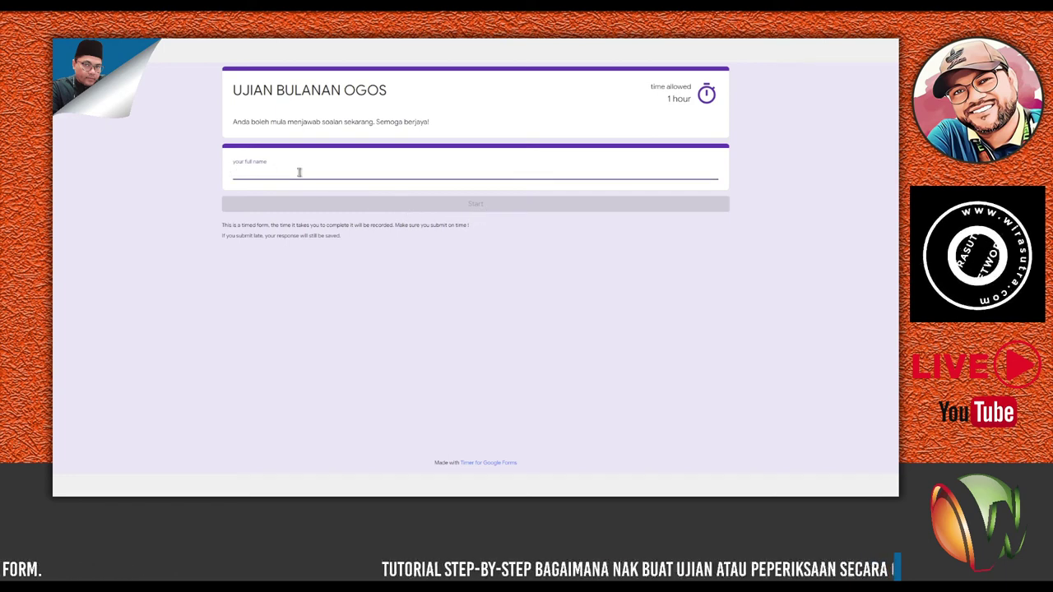
text(WAN)
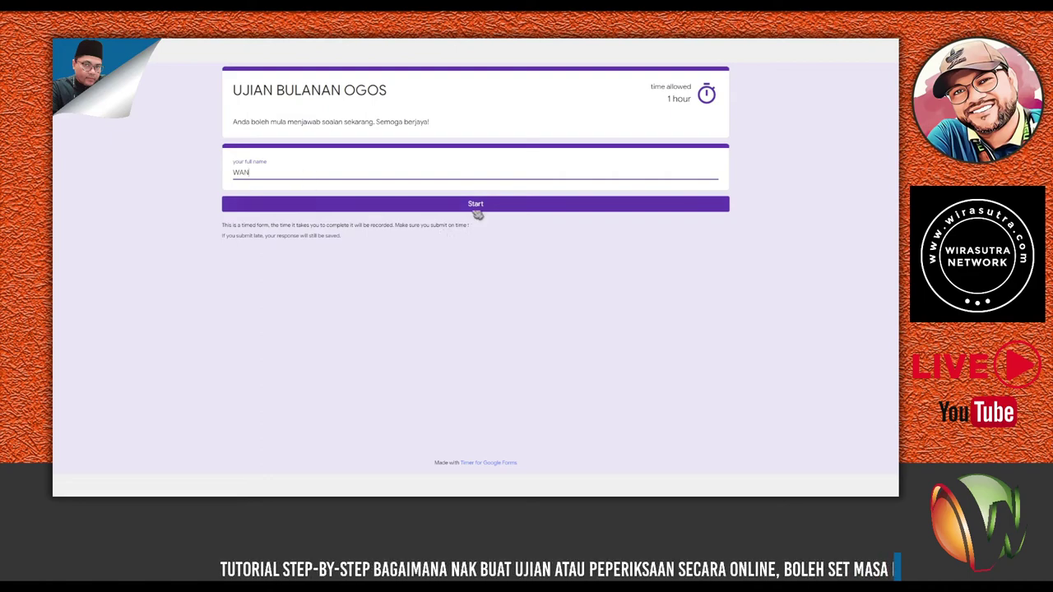
click(476, 206)
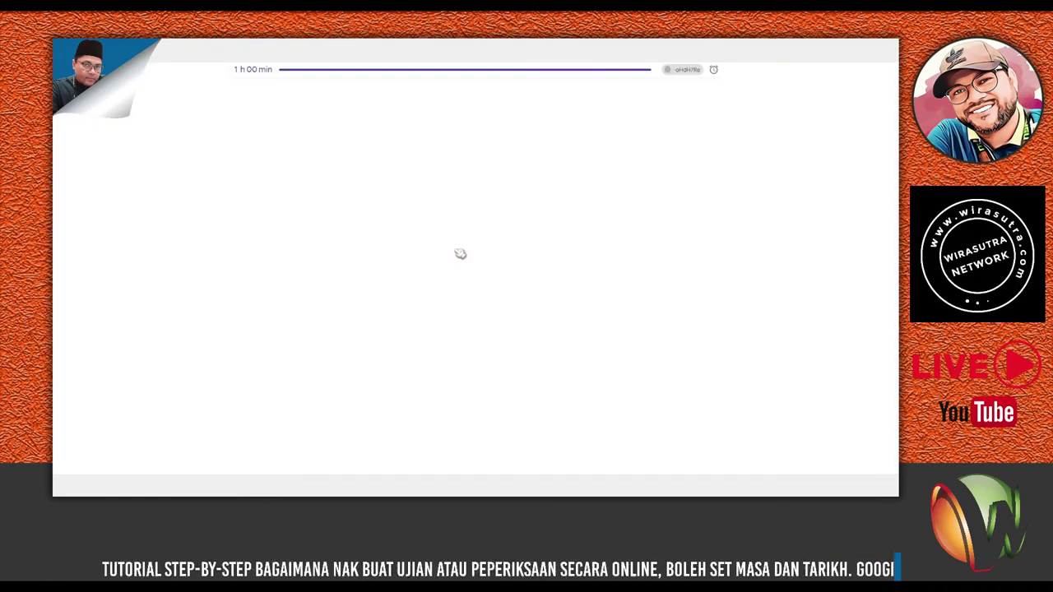
Fill in an ID, answer Option 1, Lembu and Bangkok, and submit the attempt.
click(380, 186)
text(esfsen)
click(367, 247)
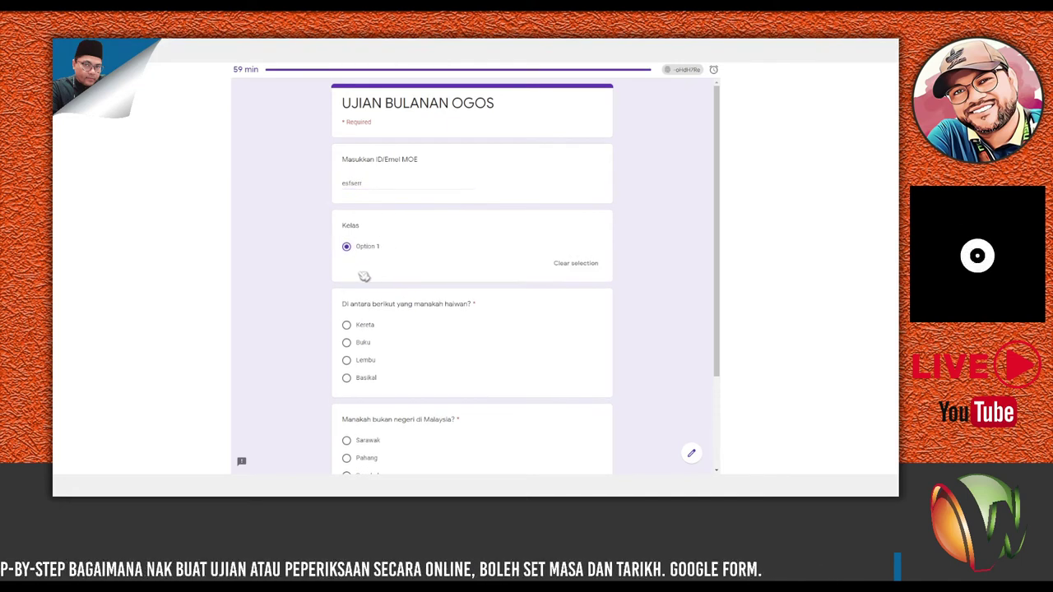
click(346, 362)
scroll(358, 369, down, 3)
click(347, 354)
click(349, 404)
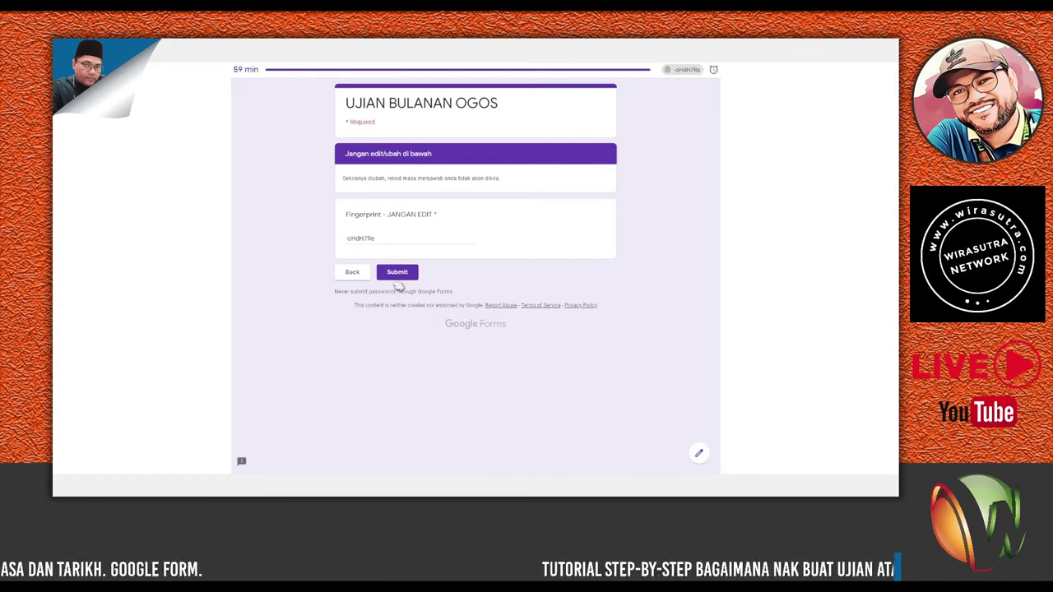
click(405, 277)
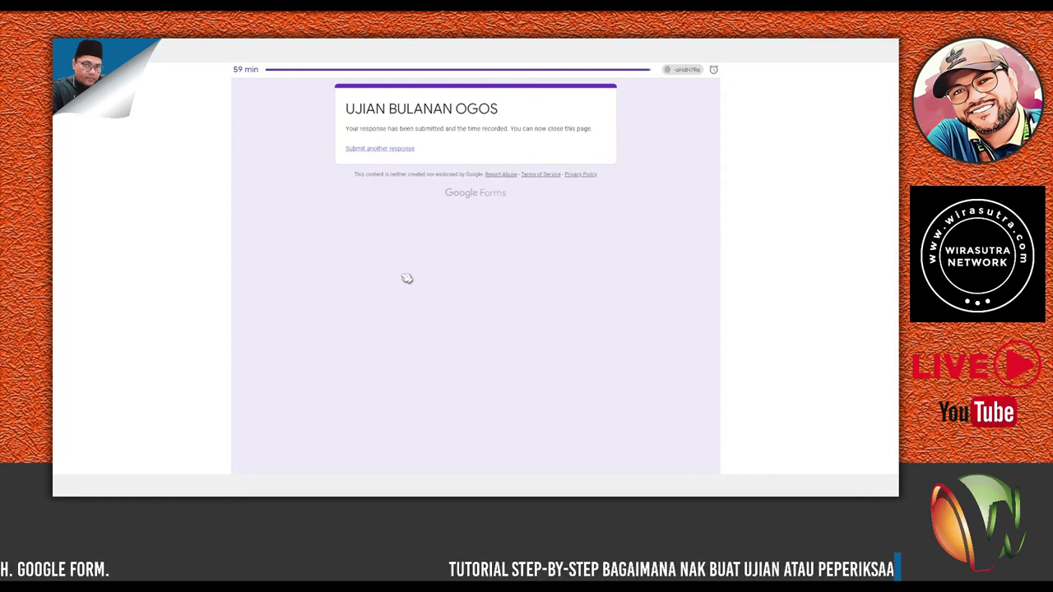
Return to the form editor and open the Form Timer's responses spreadsheet in Sheets.
key(ctrl+w)
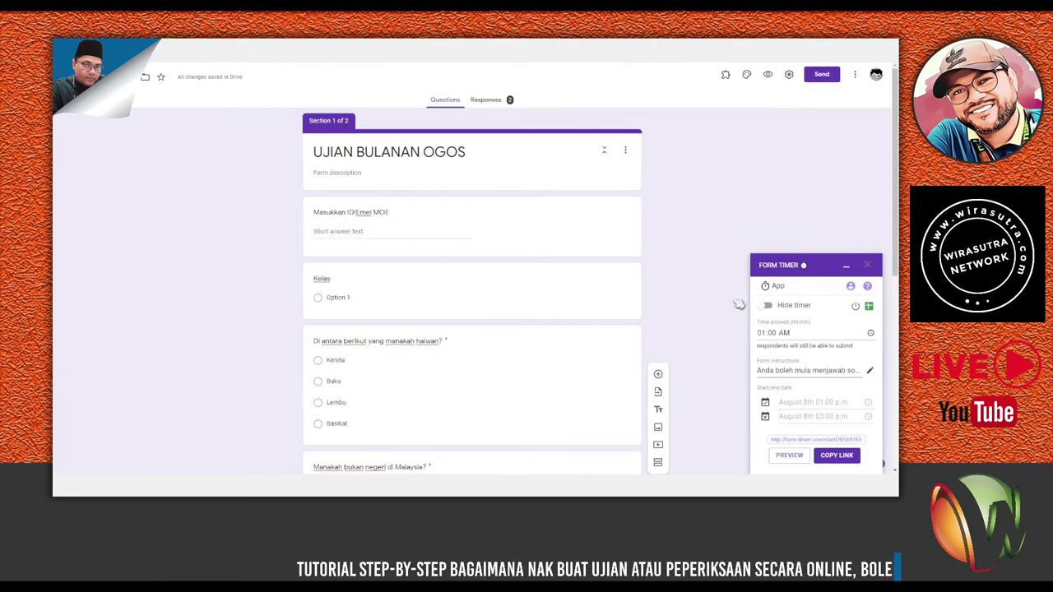
click(870, 307)
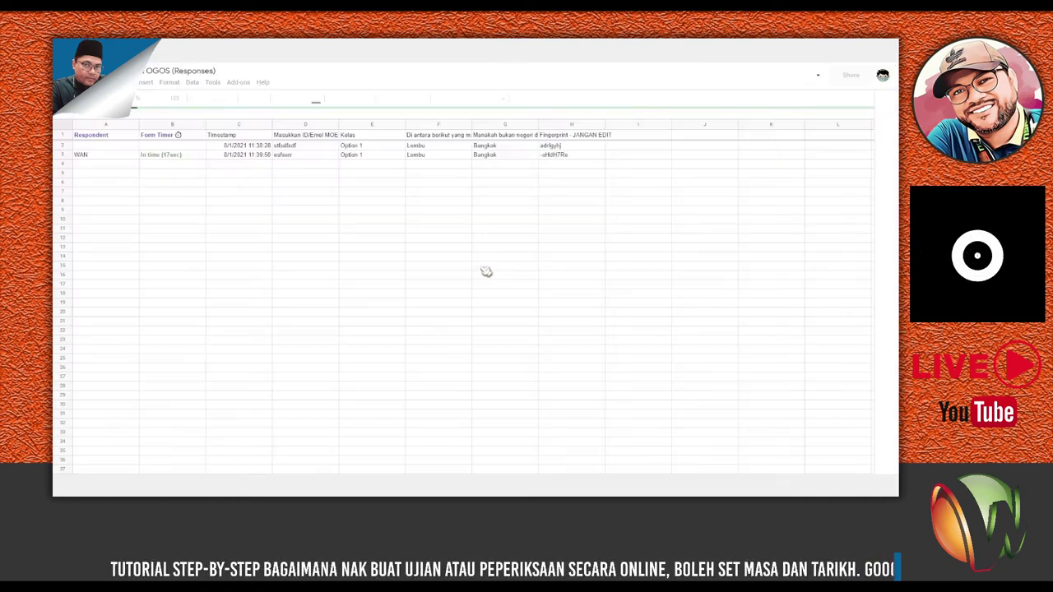